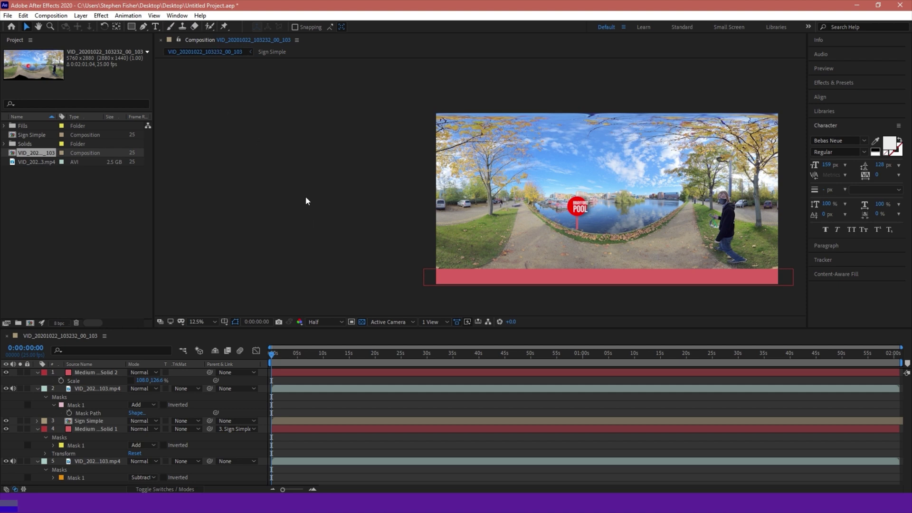
# Step: Open the File menu for the open 360 lakeside project
pyautogui.hotkey('alt', 'f')
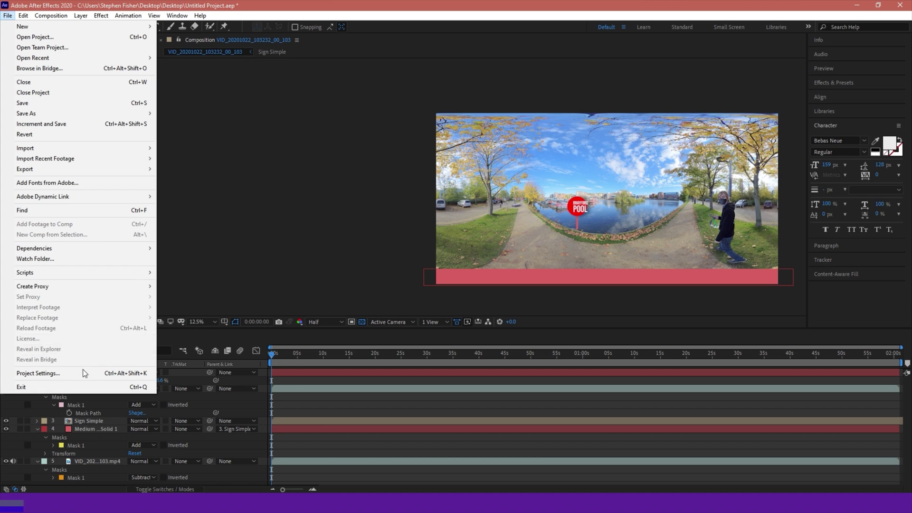
pyautogui.click(8, 16)
pyautogui.click(26, 16)
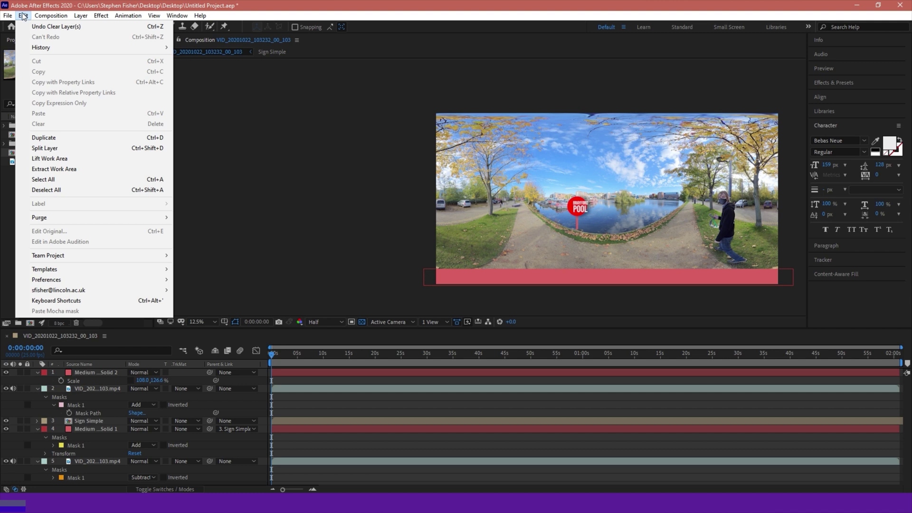
pyautogui.moveTo(126, 279)
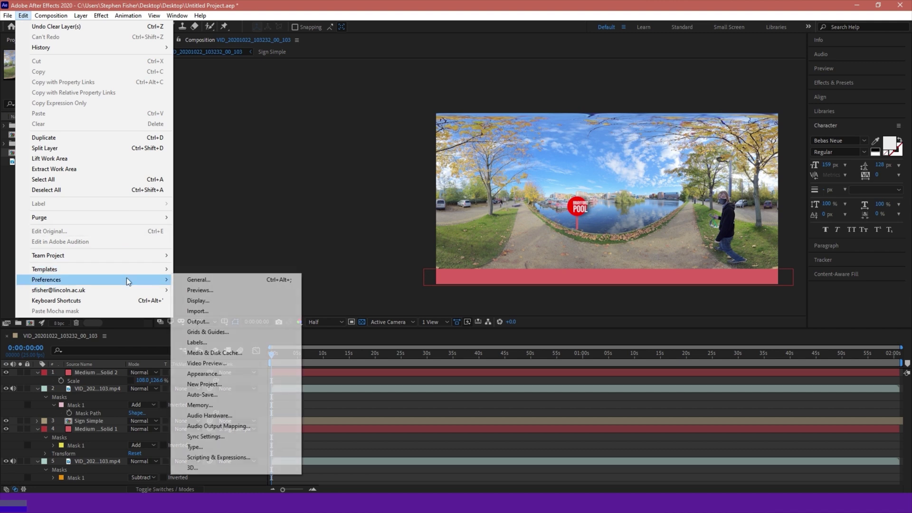
pyautogui.click(239, 457)
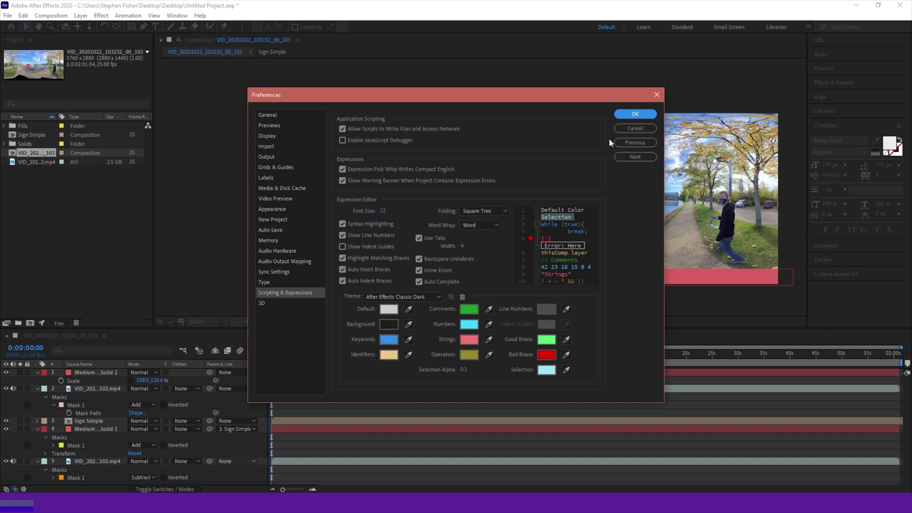
pyautogui.click(643, 127)
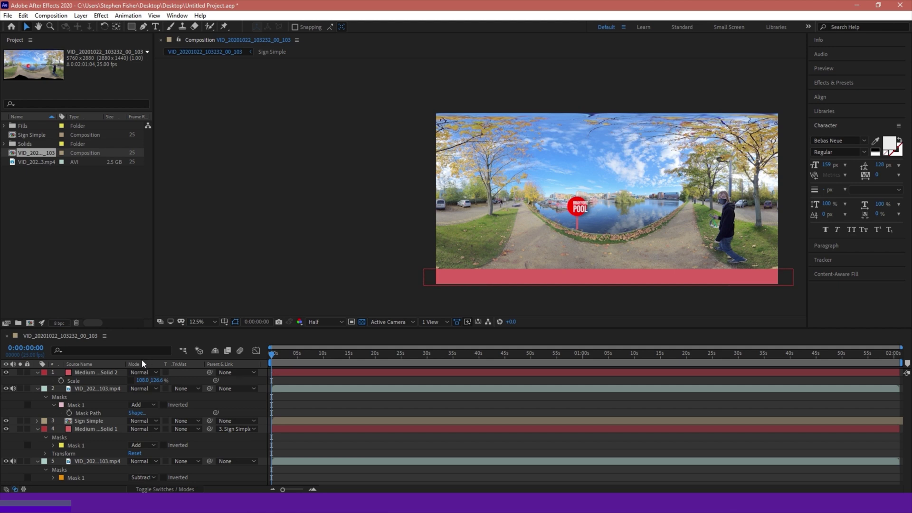
# Step: Scrub the 360 footage, review Sign Simple's keyframed motion, then return to the VID_20201022 comp
pyautogui.moveTo(271, 354); pyautogui.dragTo(403, 370)
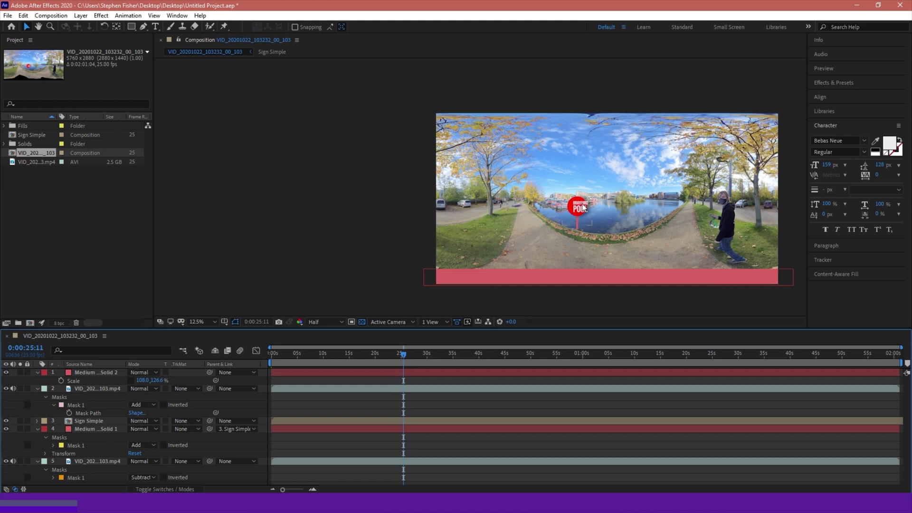
pyautogui.doubleClick(26, 135)
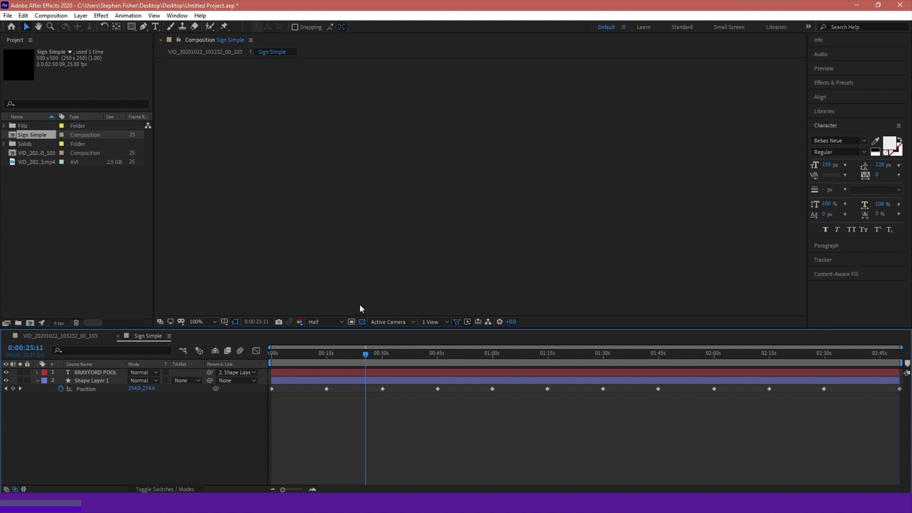
pyautogui.moveTo(365, 356); pyautogui.dragTo(246, 366)
pyautogui.click(52, 340)
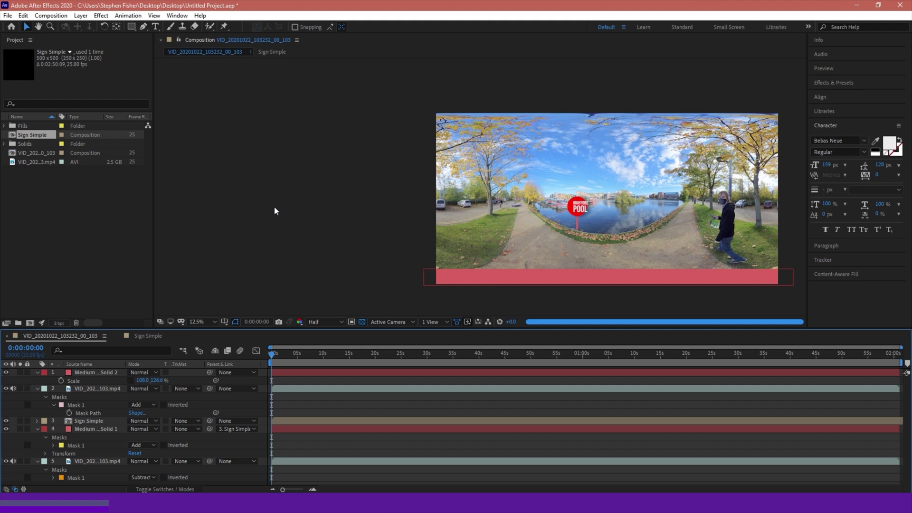
pyautogui.click(274, 356)
pyautogui.moveTo(342, 355); pyautogui.dragTo(287, 356)
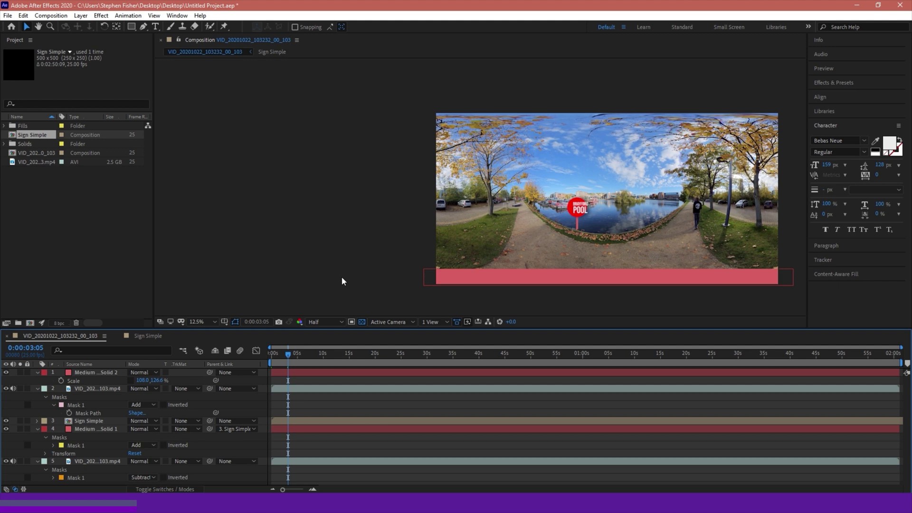
pyautogui.click(166, 402)
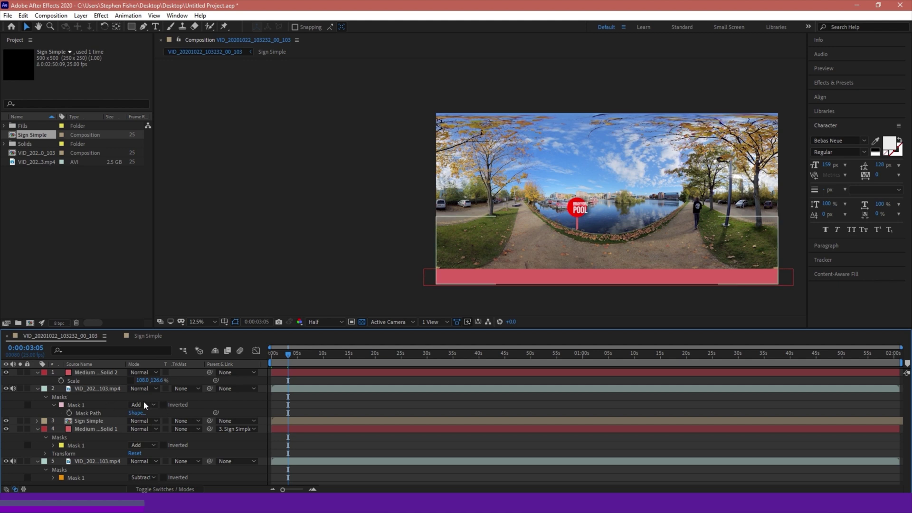
# Step: Create a new 5760×2880 composition named 'Final 360 Render' at Full resolution
pyautogui.click(40, 16)
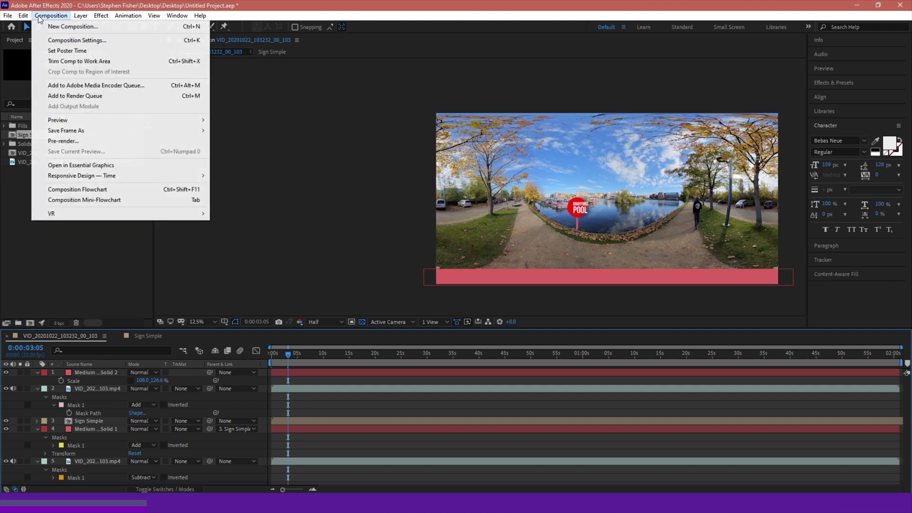
pyautogui.click(55, 26)
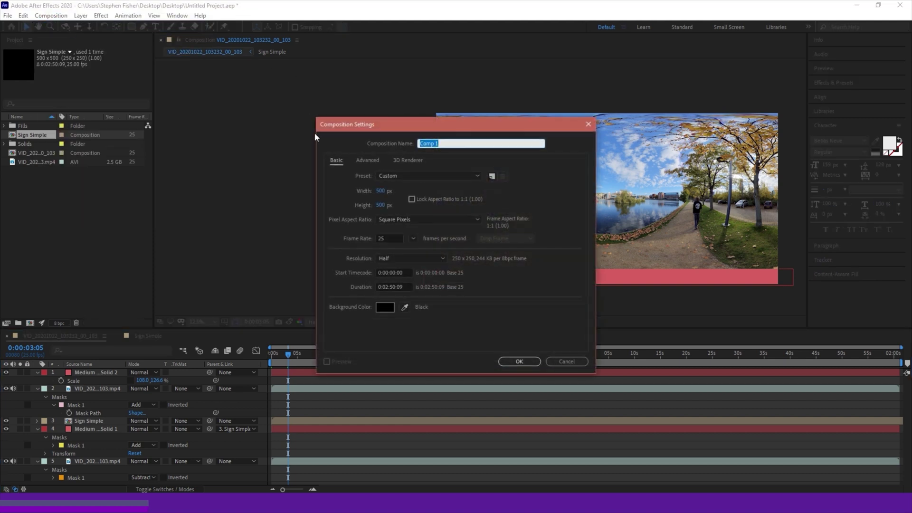
pyautogui.write('Final 360 Render')
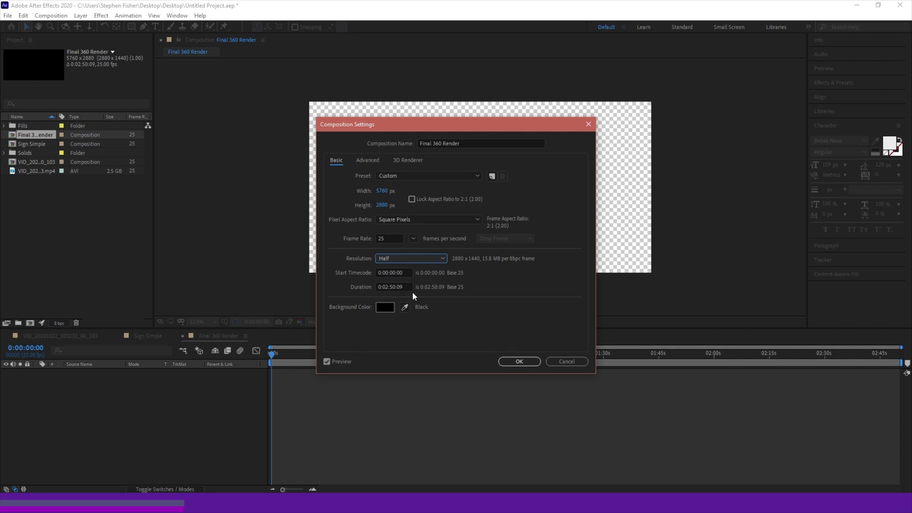
pyautogui.click(419, 260)
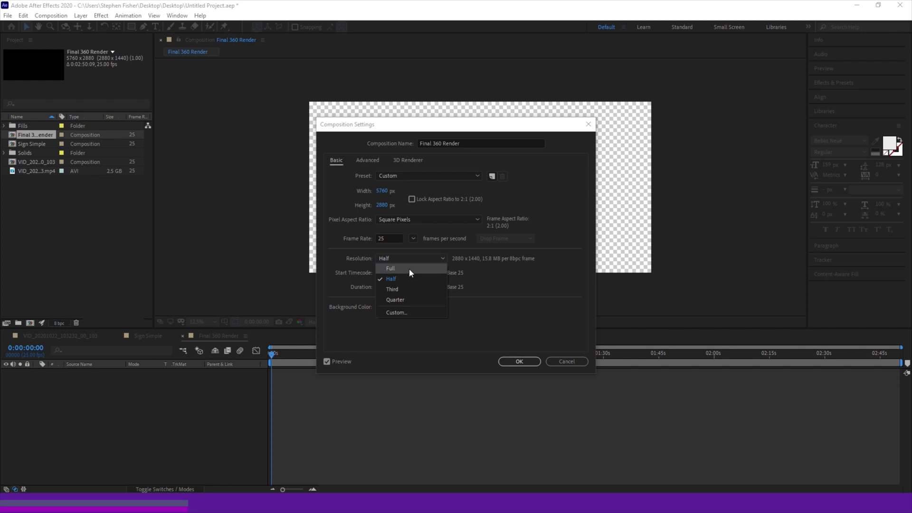
pyautogui.click(410, 270)
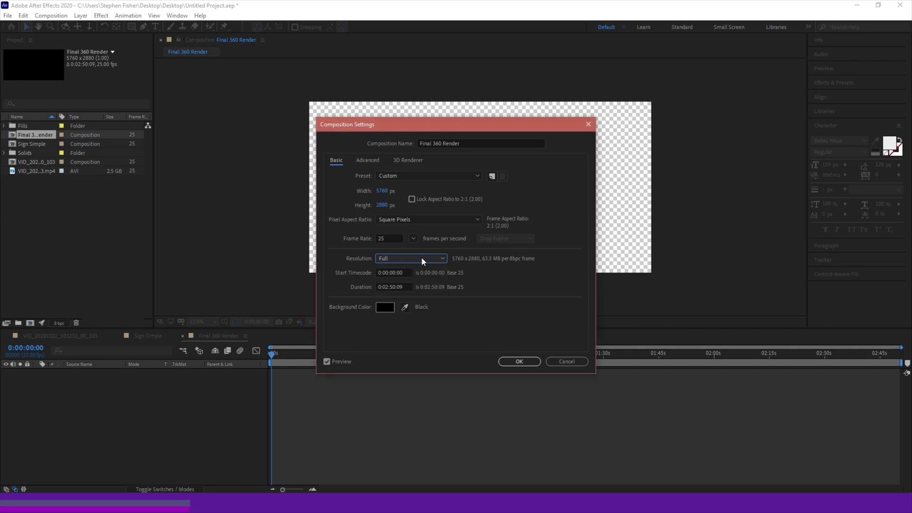
pyautogui.click(519, 361)
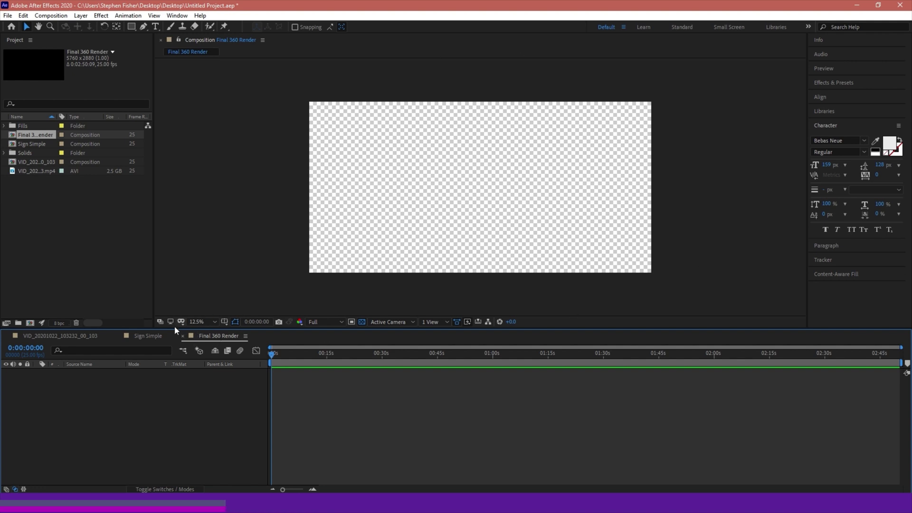
# Step: Nest the VID_20201022 comp in Final 360 Render, end the work area at 2:00, and open the precomp
pyautogui.moveTo(22, 159); pyautogui.dragTo(113, 417)
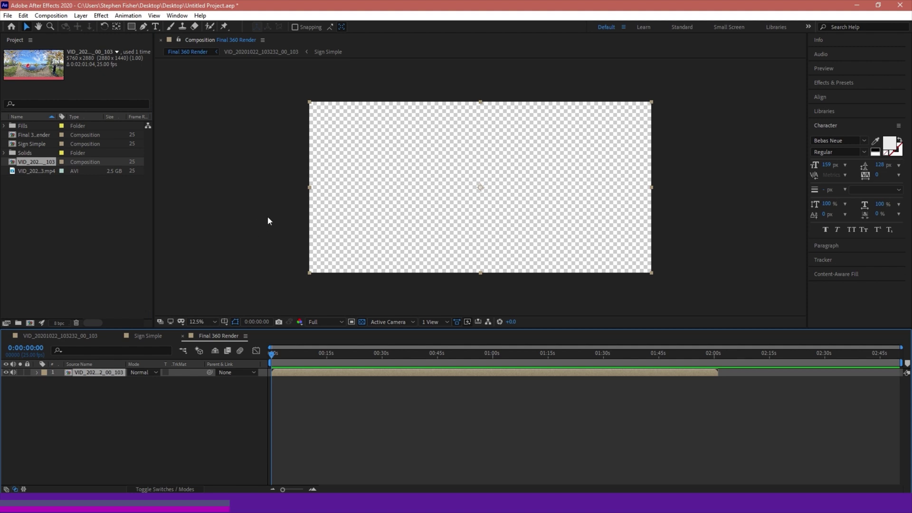
pyautogui.moveTo(272, 354); pyautogui.dragTo(289, 354)
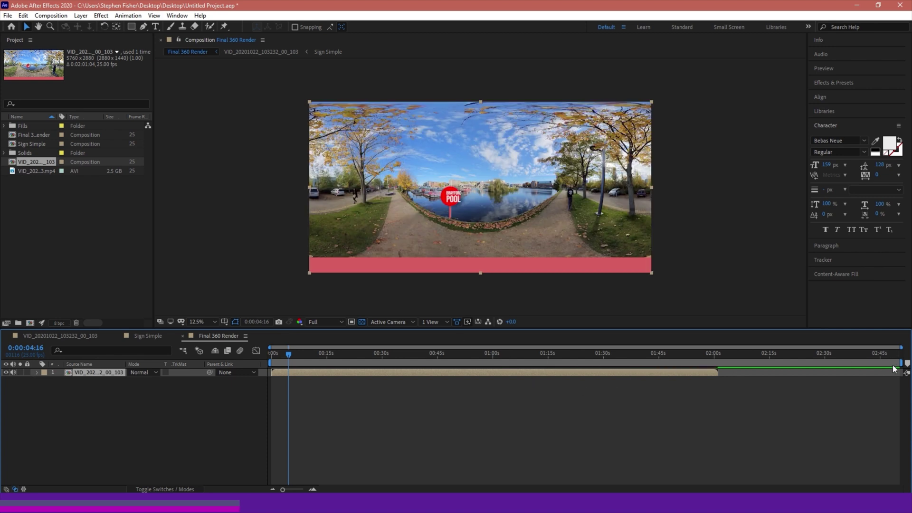
pyautogui.moveTo(900, 365); pyautogui.dragTo(722, 362)
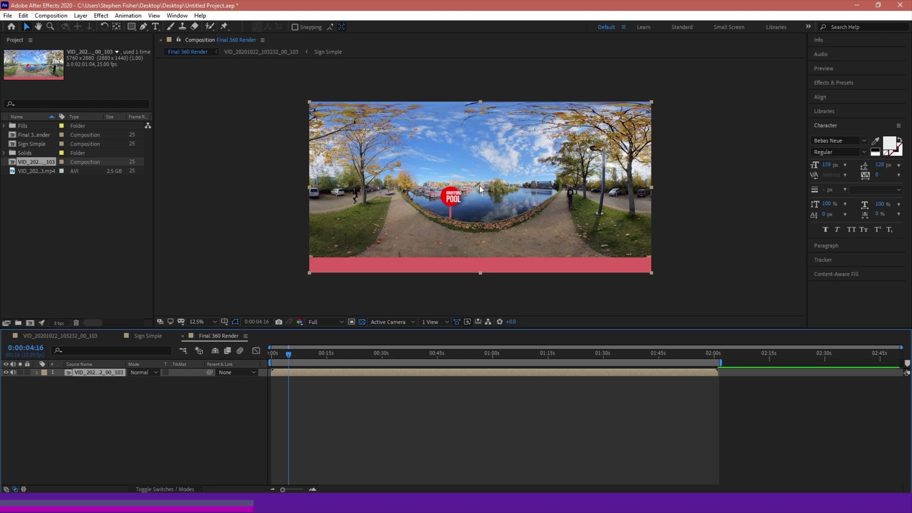
pyautogui.doubleClick(80, 372)
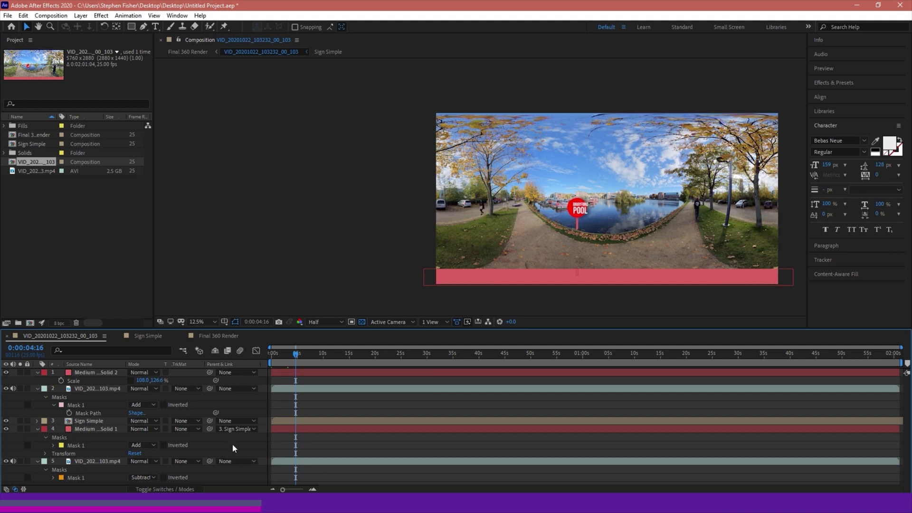
# Step: Trim Final 360 Render to its two-minute work area using Trim Comp to Work Area
pyautogui.click(209, 335)
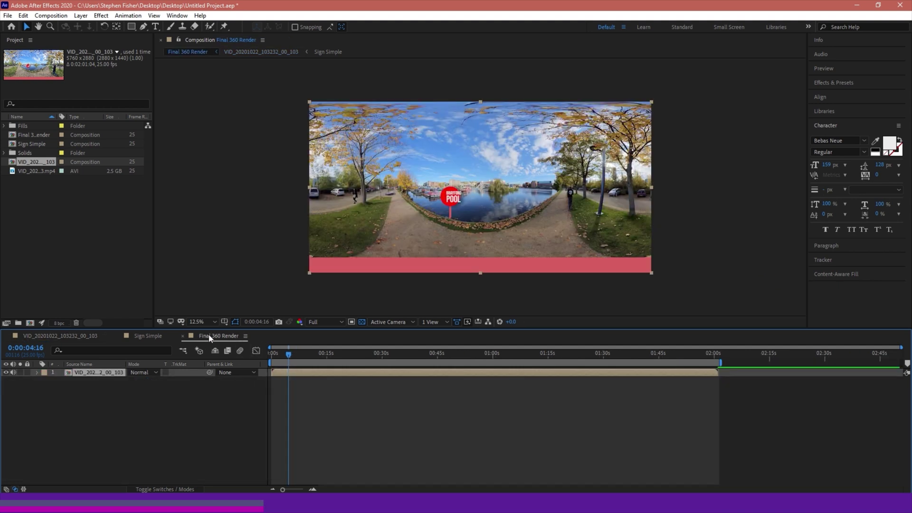
pyautogui.rightClick(698, 361)
pyautogui.click(718, 384)
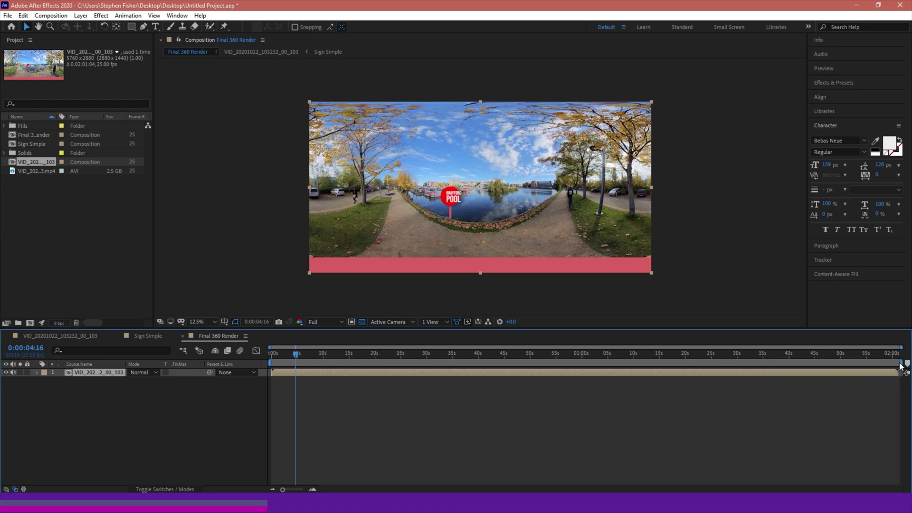
pyautogui.moveTo(901, 362); pyautogui.dragTo(899, 362)
pyautogui.rightClick(882, 363)
pyautogui.click(784, 385)
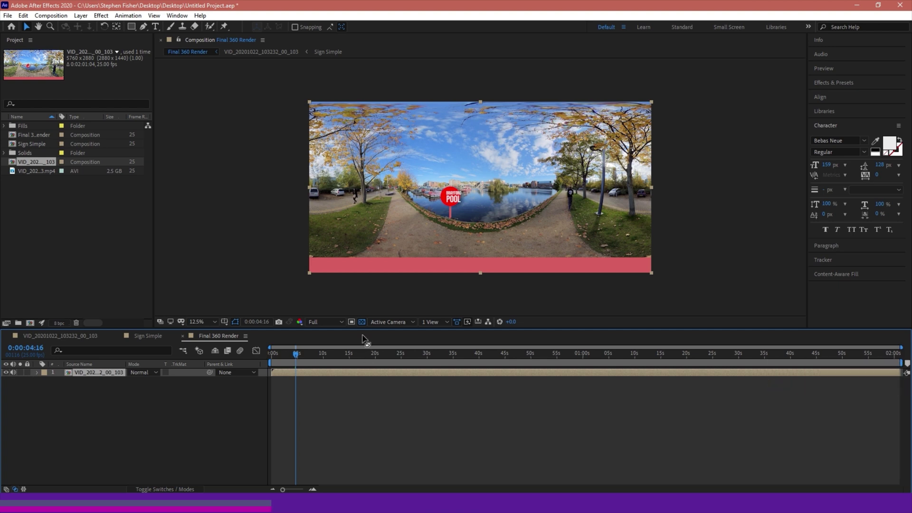
# Step: Check the composition's last frames around 1:57 and deselect the video layer
pyautogui.click(891, 355)
pyautogui.click(900, 361)
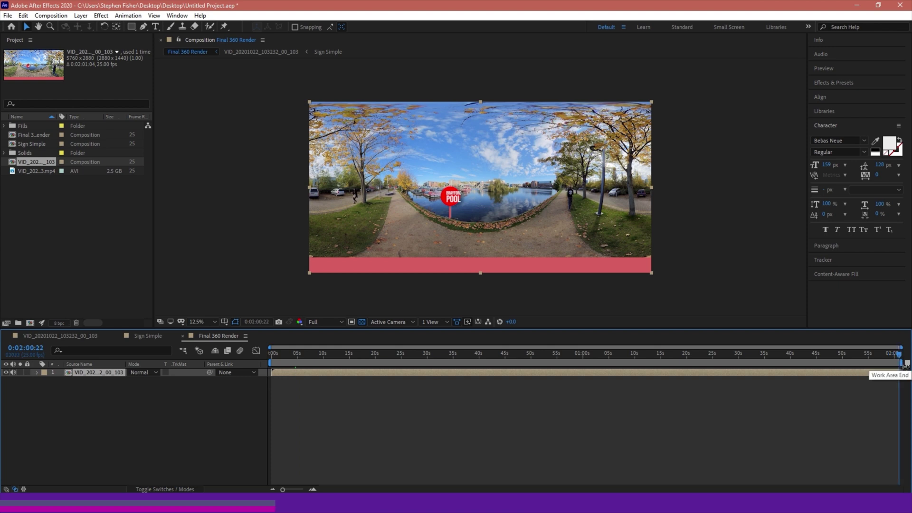
pyautogui.click(898, 363)
pyautogui.click(883, 356)
pyautogui.click(105, 383)
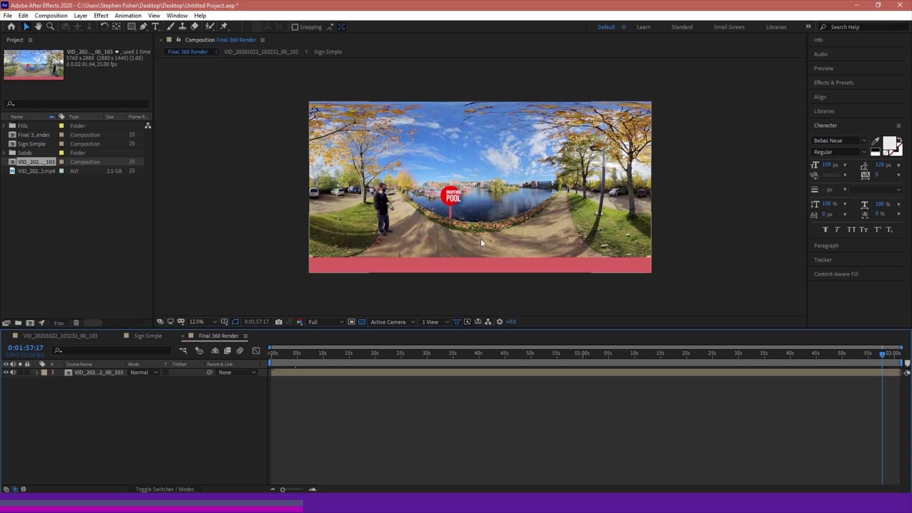
# Step: Open the VR Comp Editor.jsx panel and position it over the composition viewer
pyautogui.click(251, 196)
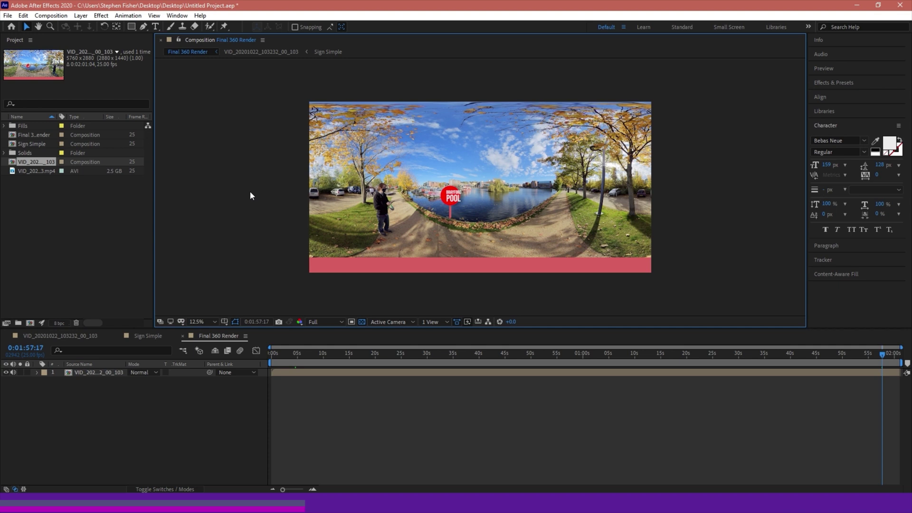
pyautogui.click(177, 16)
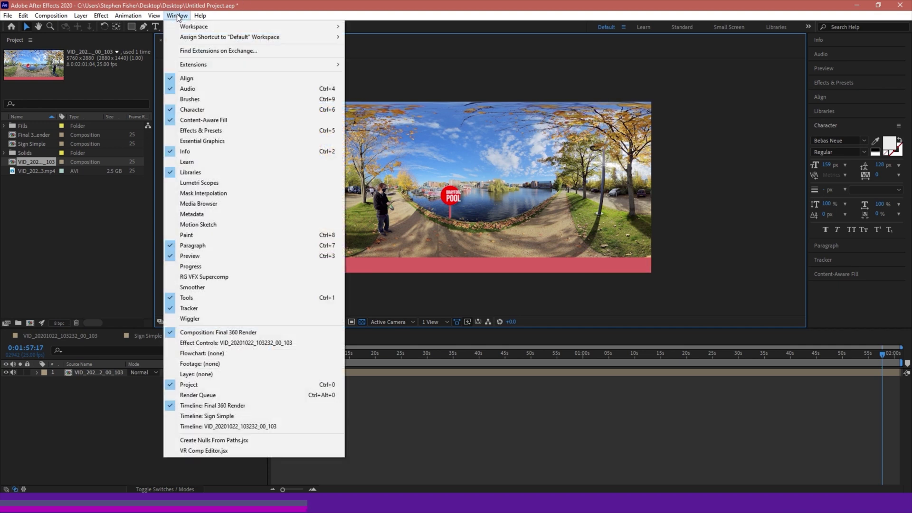
pyautogui.click(195, 451)
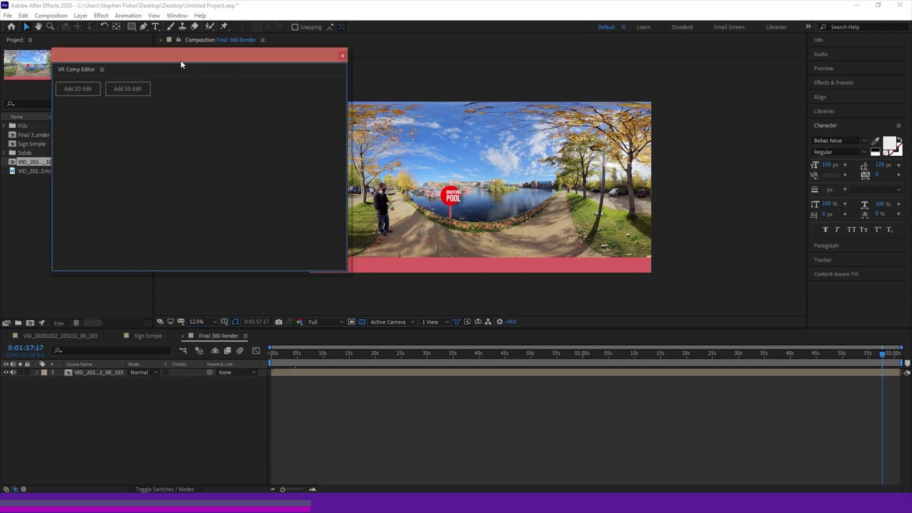
pyautogui.moveTo(181, 58); pyautogui.dragTo(504, 146)
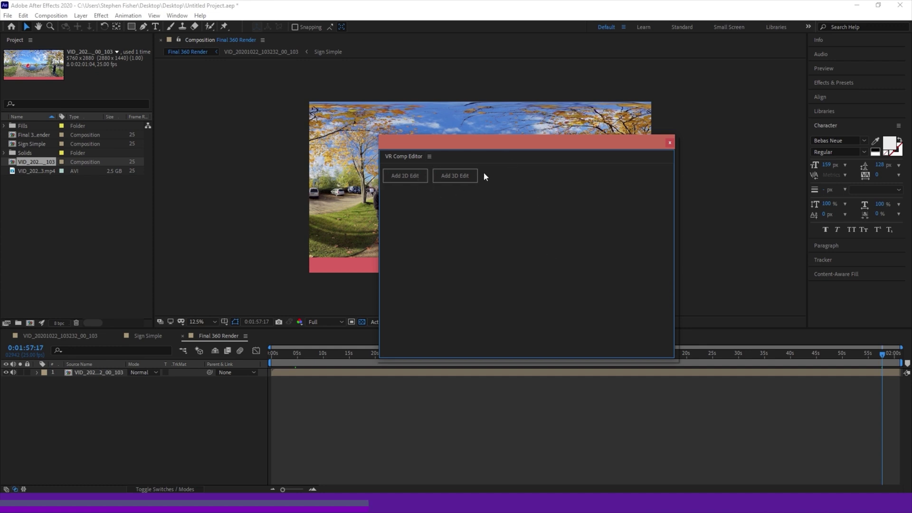
# Step: Start a 2D edit targeting Final 360 Render at 1920 width, 16:9, with a 2-node camera
pyautogui.click(397, 174)
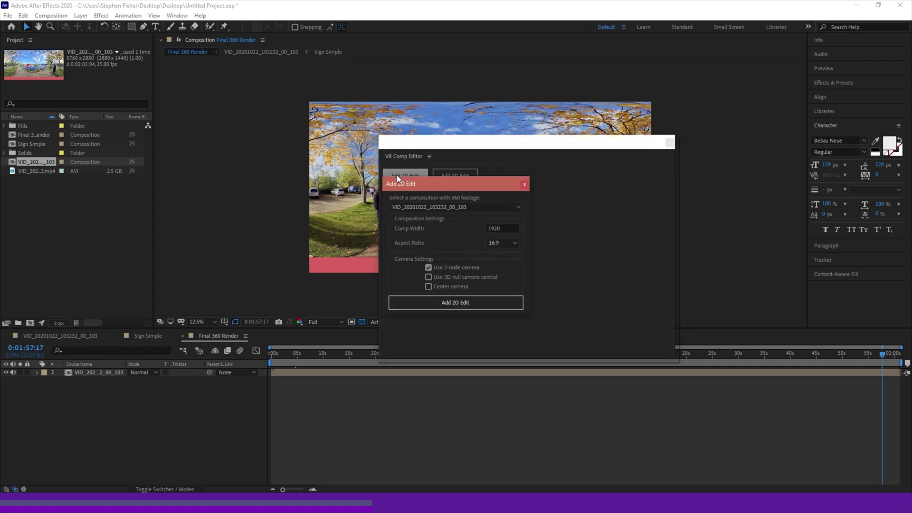
pyautogui.click(486, 207)
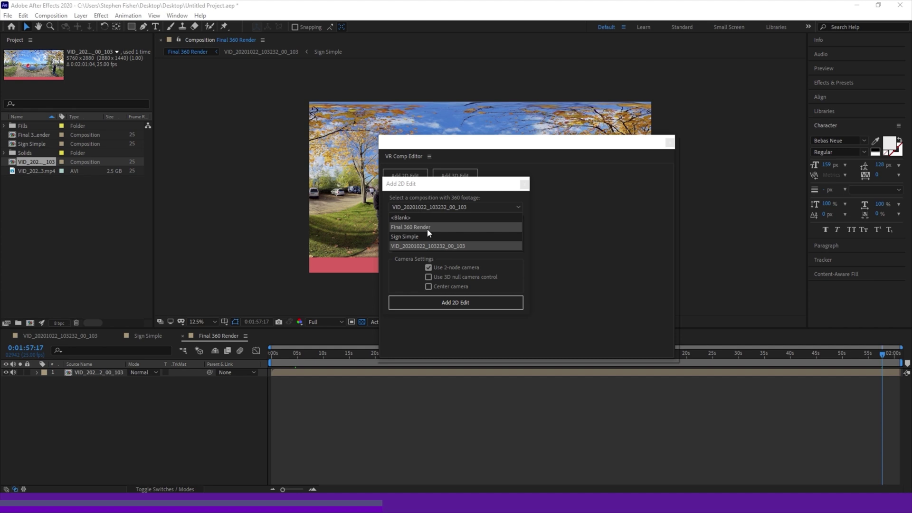
pyautogui.click(440, 224)
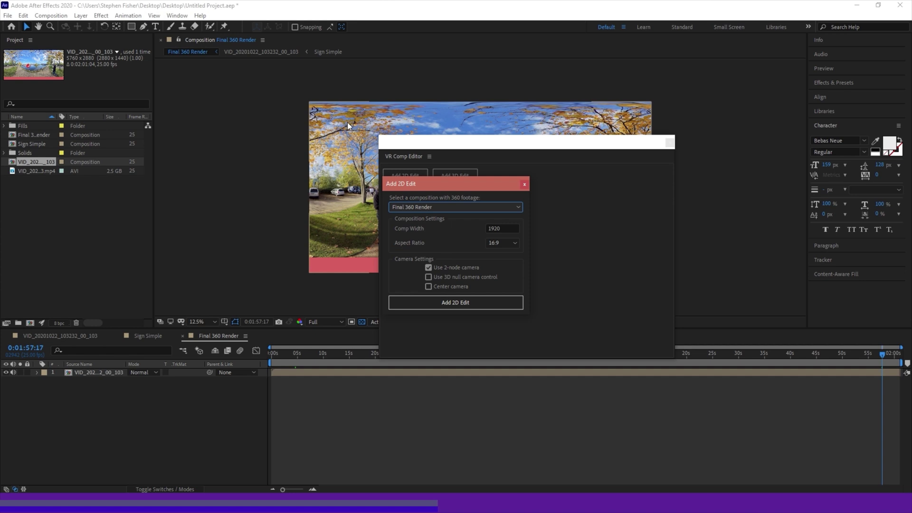
# Step: Create Edit 1, then expand the VR2 Output folder and widen the Project panel to read the names
pyautogui.click(457, 302)
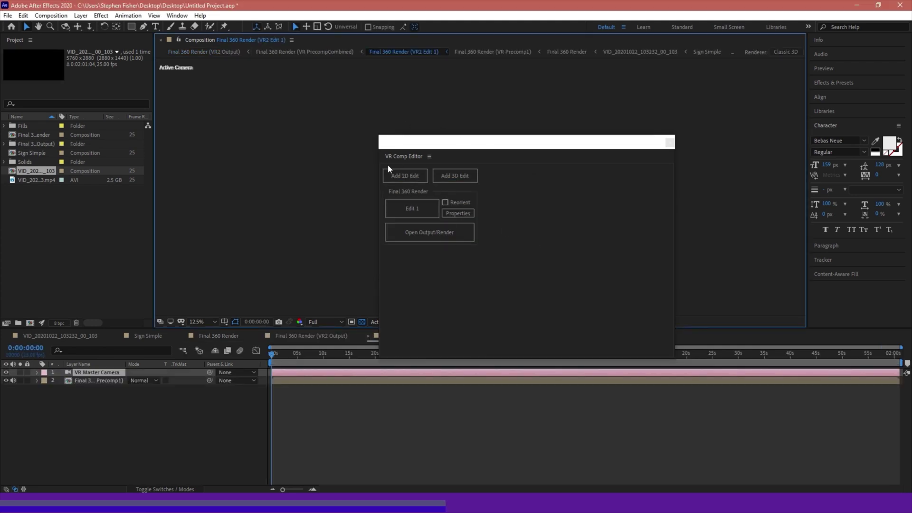
pyautogui.click(5, 144)
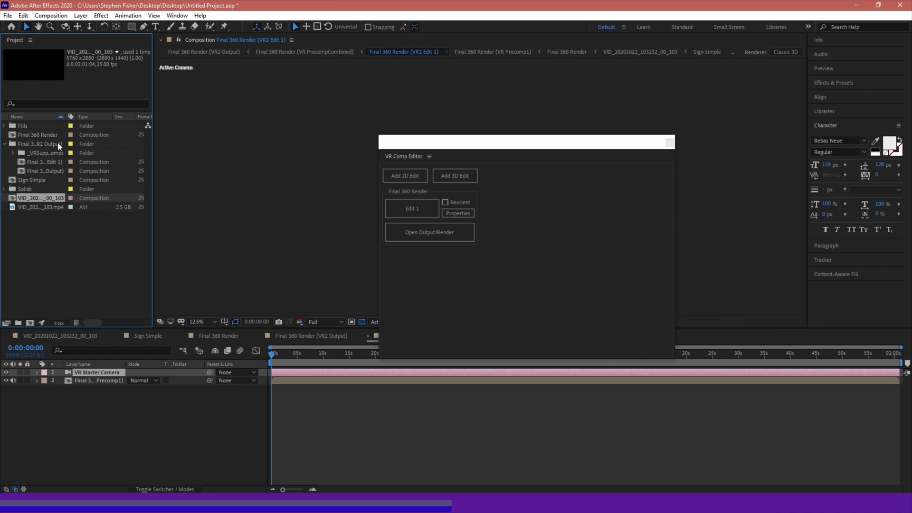
pyautogui.moveTo(158, 149); pyautogui.dragTo(278, 148)
pyautogui.moveTo(67, 117); pyautogui.dragTo(118, 117)
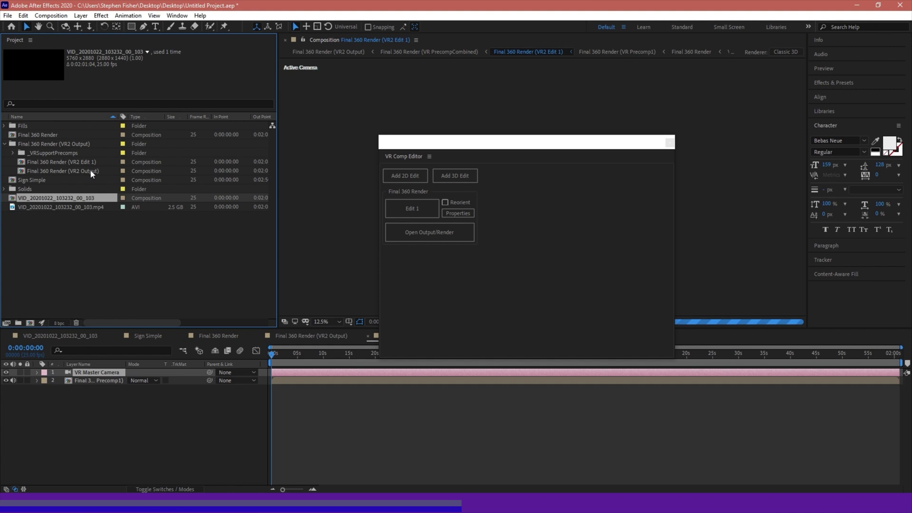
pyautogui.click(12, 153)
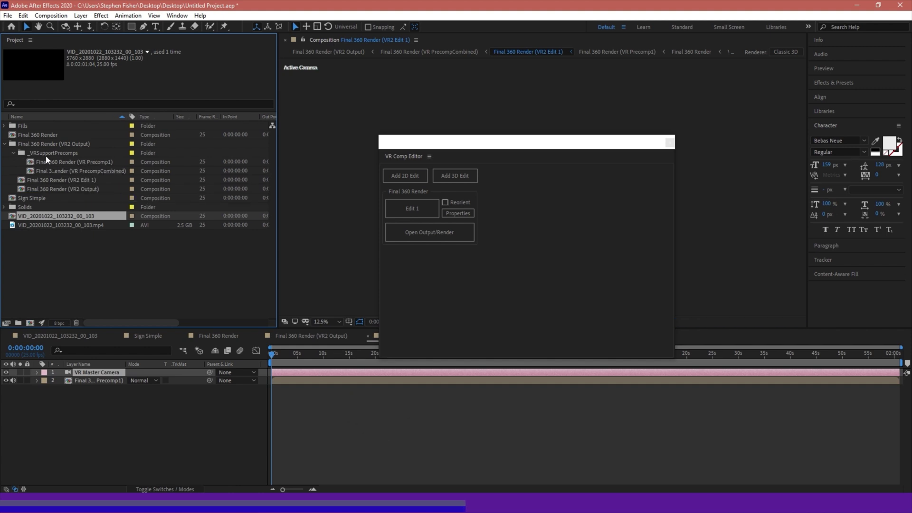
pyautogui.click(13, 151)
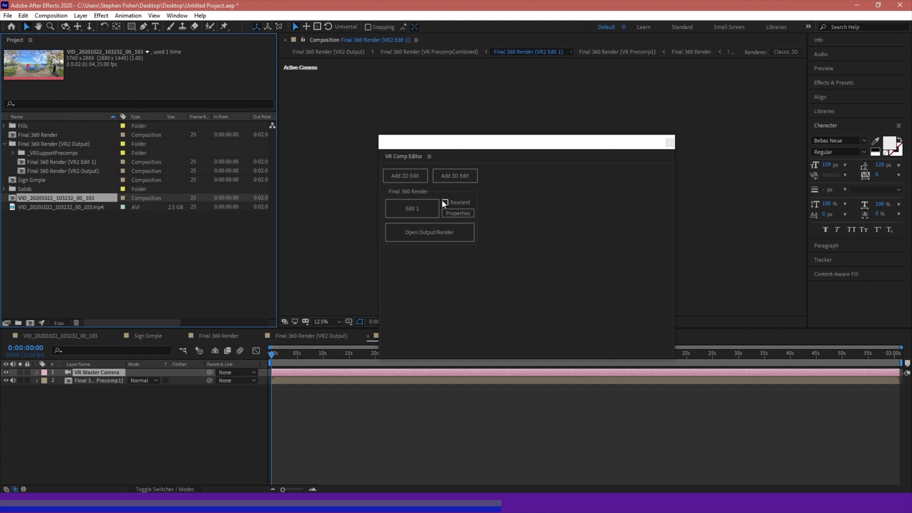
# Step: Check Edit 1's properties, open the VR2 Output composition, and close the VR Comp Editor
pyautogui.click(456, 214)
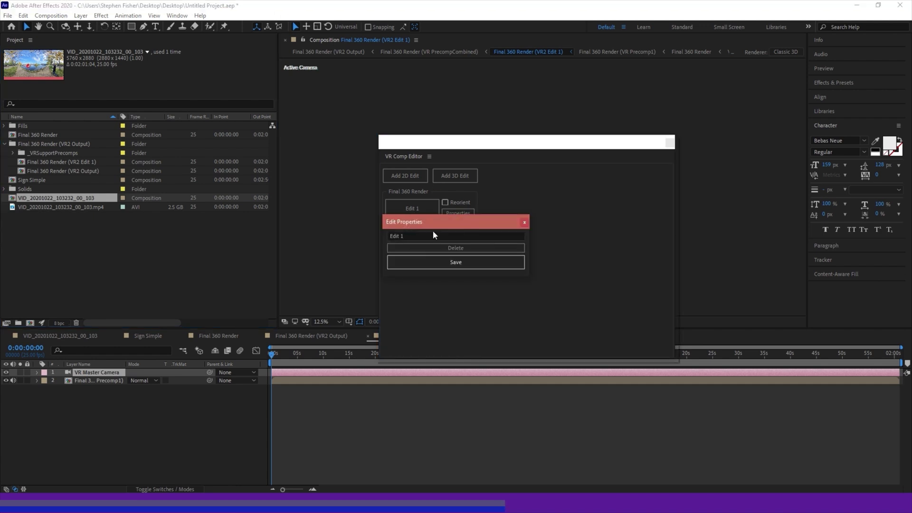
pyautogui.click(524, 222)
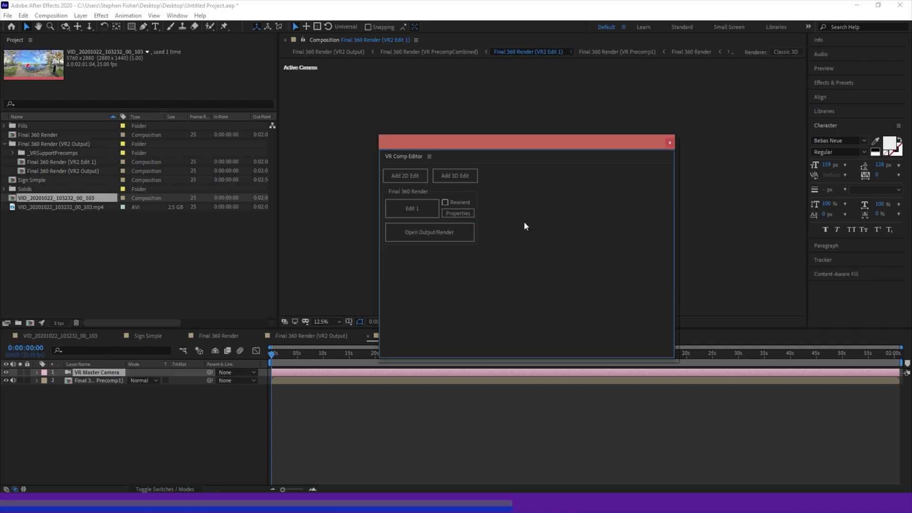
pyautogui.click(425, 232)
pyautogui.click(671, 143)
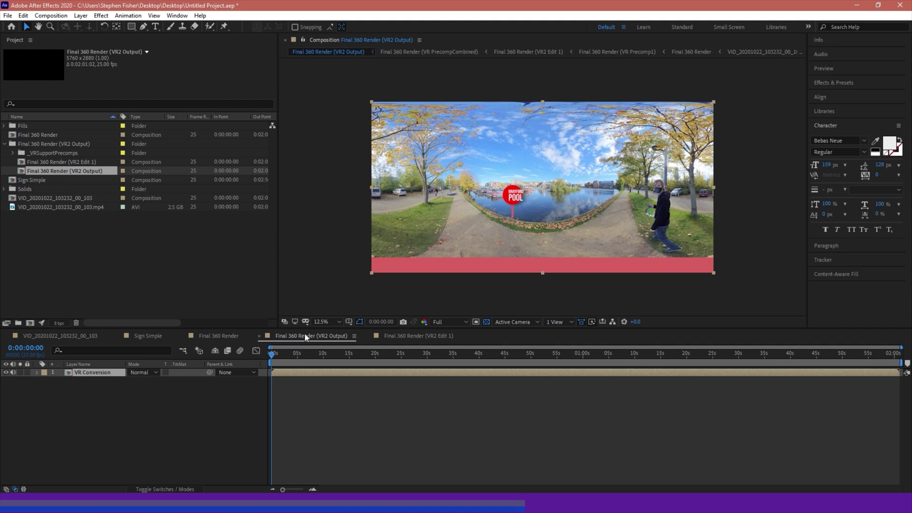
# Step: Add a HELLO WORLD text layer to Final 360 Render and drag it down onto the path
pyautogui.click(223, 335)
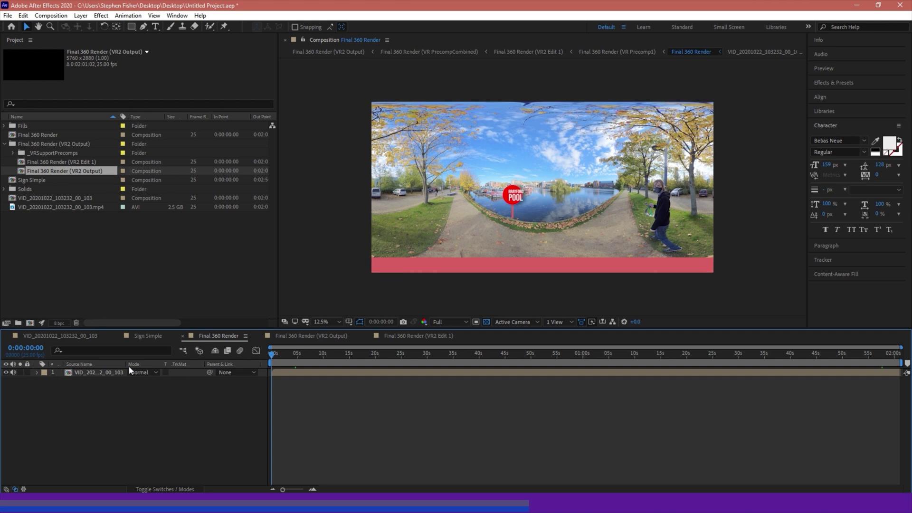
pyautogui.rightClick(61, 408)
pyautogui.moveTo(93, 306)
pyautogui.click(243, 321)
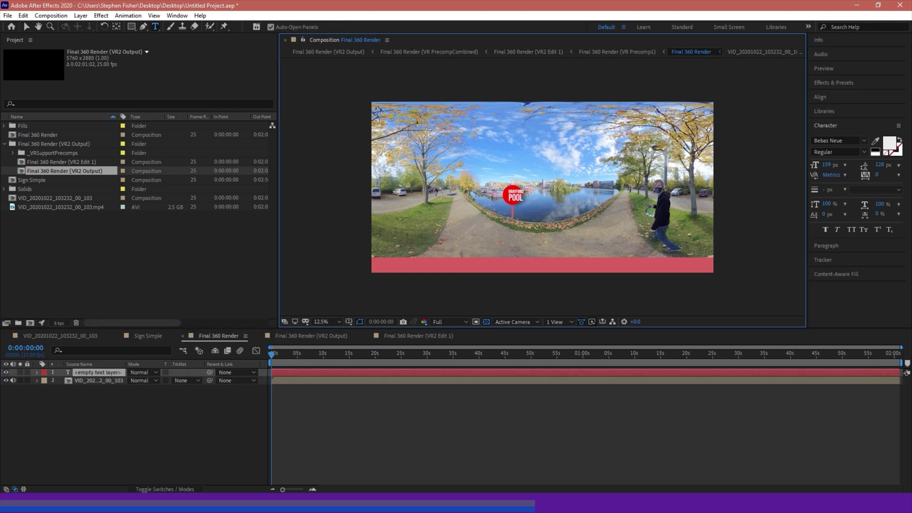
pyautogui.write('HELLOW WORLD')
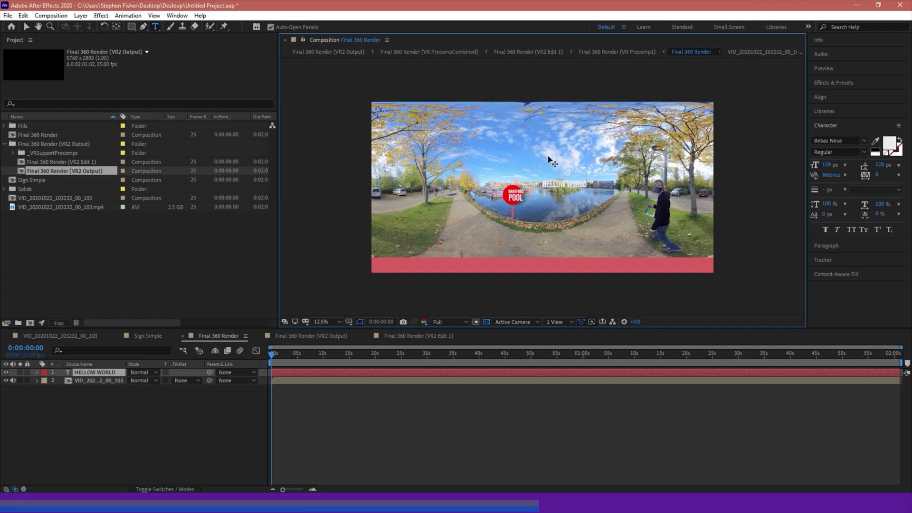
pyautogui.click(566, 185)
pyautogui.press('BackSpace')
pyautogui.click(27, 26)
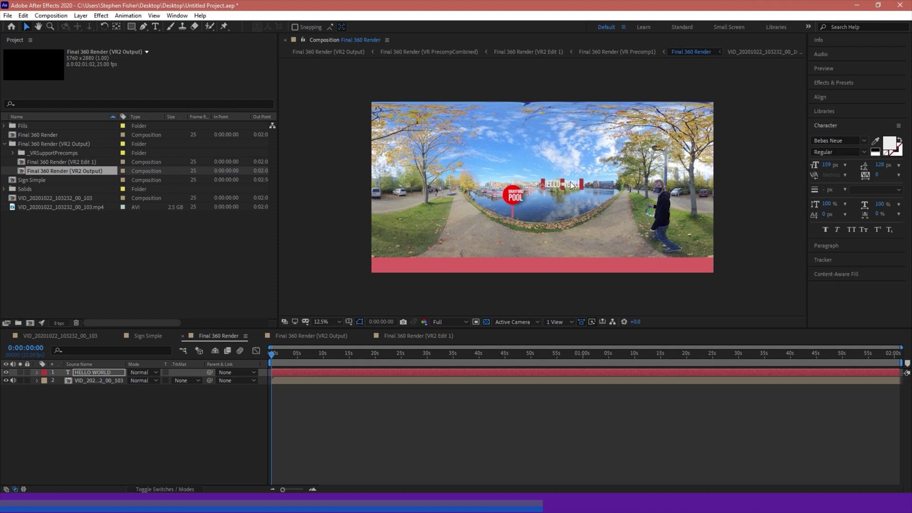
pyautogui.moveTo(571, 185); pyautogui.dragTo(551, 246)
pyautogui.click(334, 218)
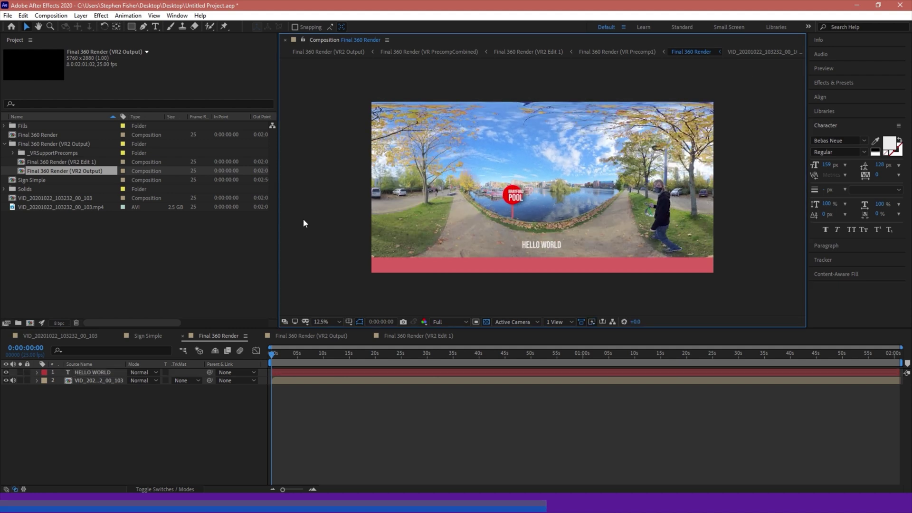
# Step: Compare VR2 Output with Final 360 Render to confirm HELLO WORLD, then view VR2 Edit 1 at 25% zoom
pyautogui.click(298, 336)
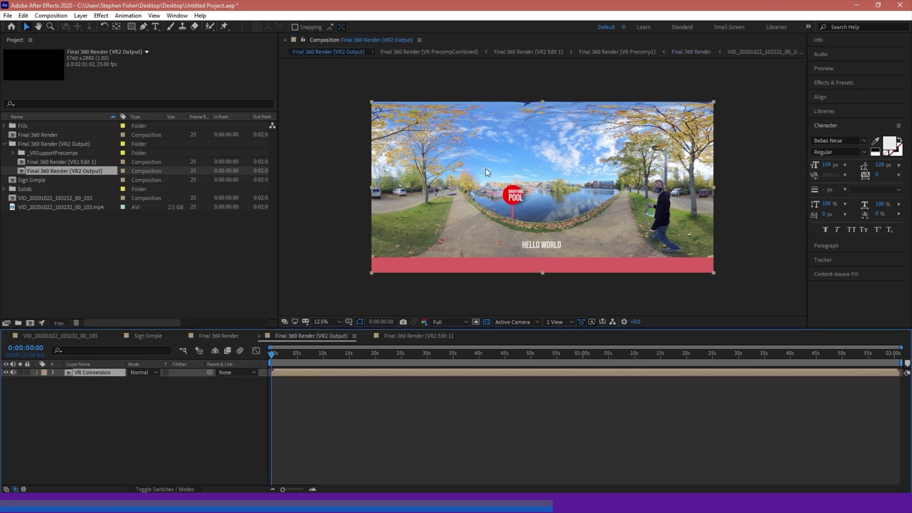
pyautogui.click(221, 336)
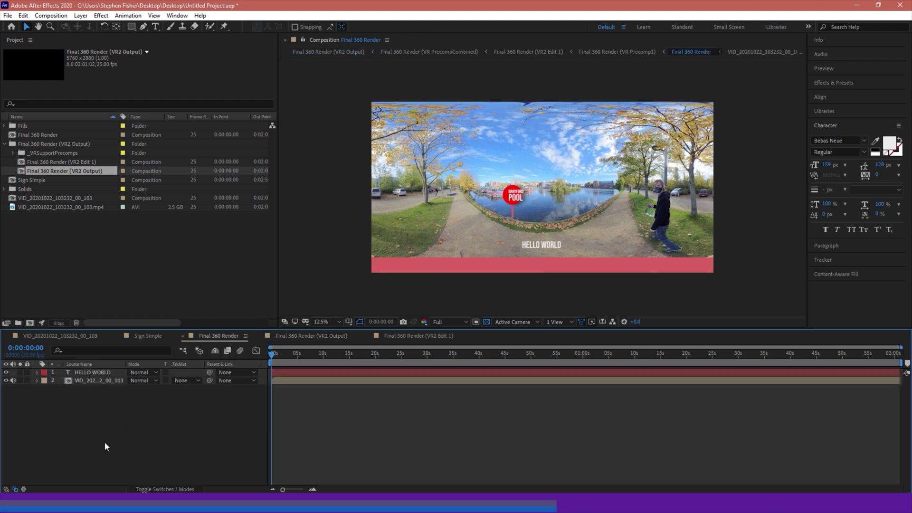
pyautogui.click(300, 336)
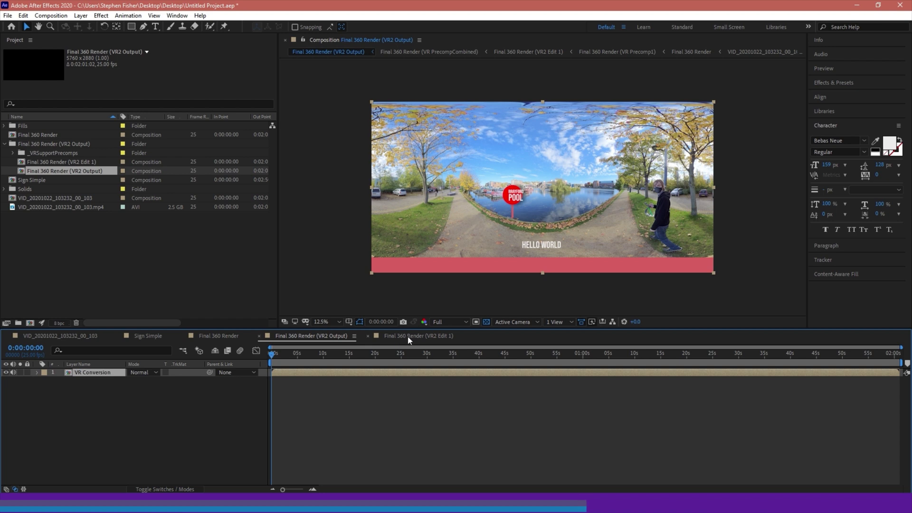
pyautogui.click(408, 338)
pyautogui.press('.')
pyautogui.press('.')
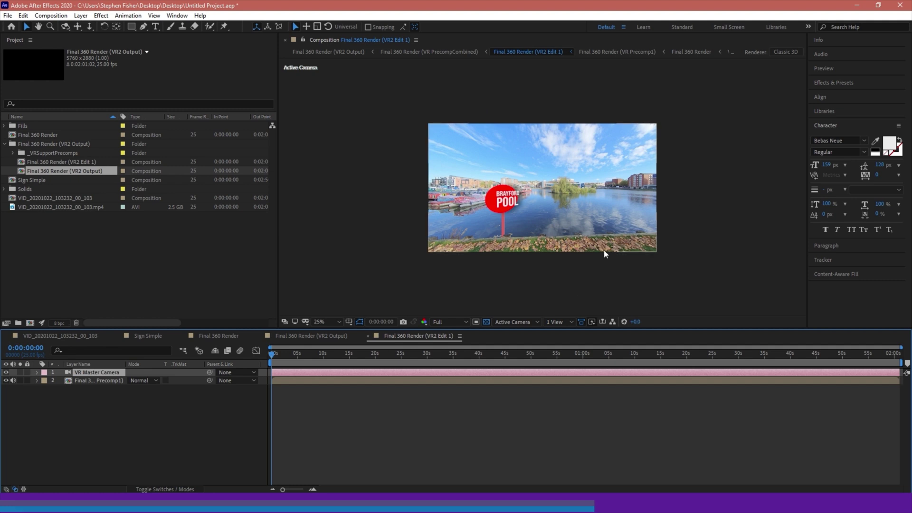
# Step: Go from VR2 Output back to the VR2 Edit 1 camera view with the Orbit Camera tool (C) active
pyautogui.click(305, 335)
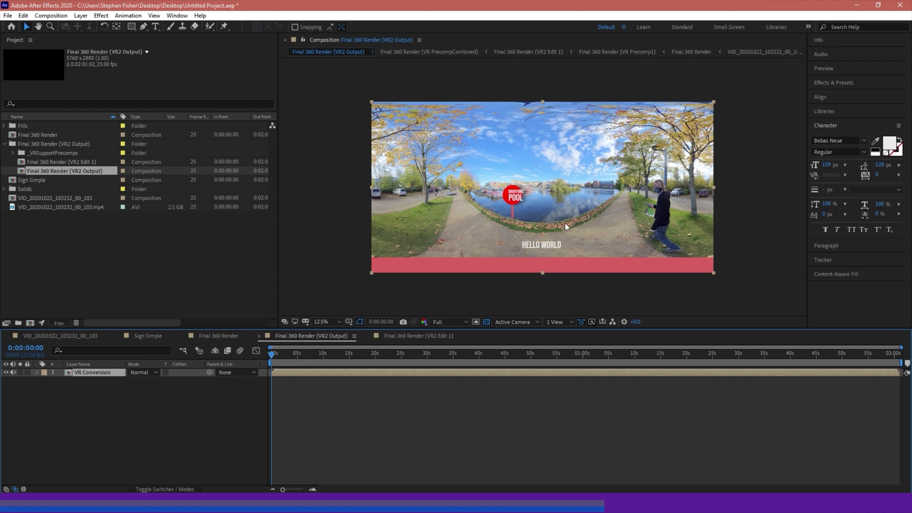
pyautogui.click(421, 336)
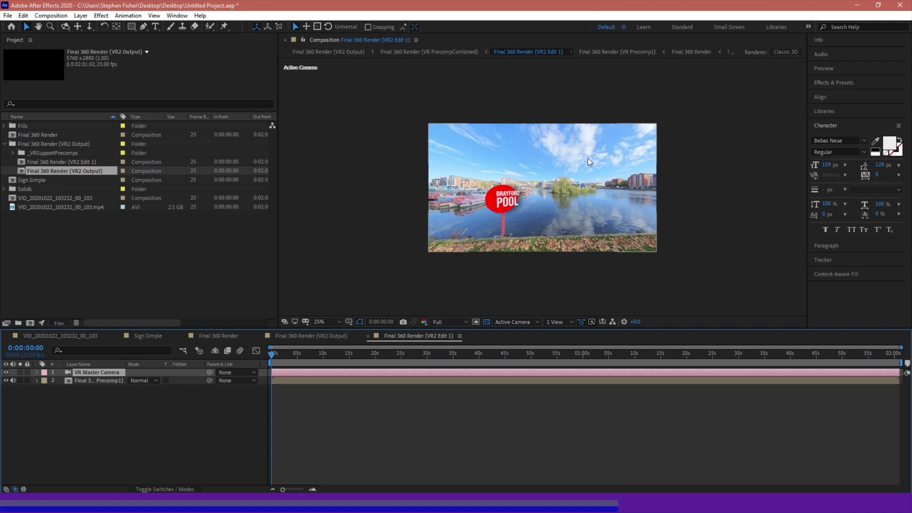
pyautogui.press('c')
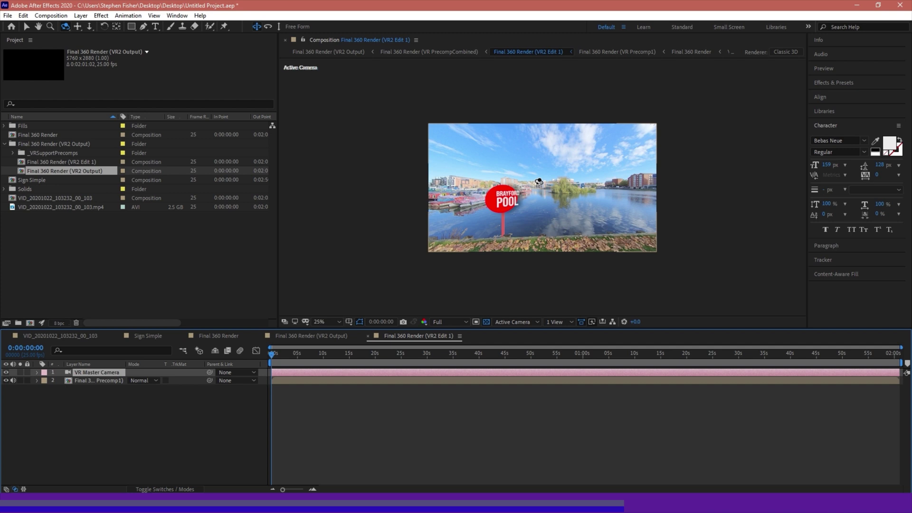
# Step: Set the camera tool to orbit around a scene point and look around the path, grass and Brayford Pool sign
pyautogui.click(66, 27)
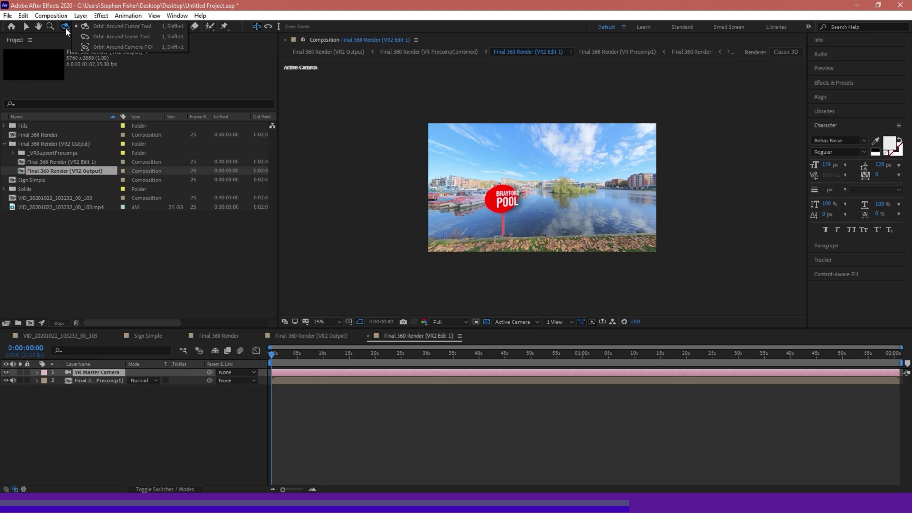
pyautogui.click(93, 27)
pyautogui.moveTo(564, 182); pyautogui.dragTo(429, 127)
pyautogui.moveTo(583, 180); pyautogui.dragTo(428, 123)
pyautogui.moveTo(533, 172); pyautogui.dragTo(647, 226)
pyautogui.moveTo(547, 220); pyautogui.dragTo(574, 202)
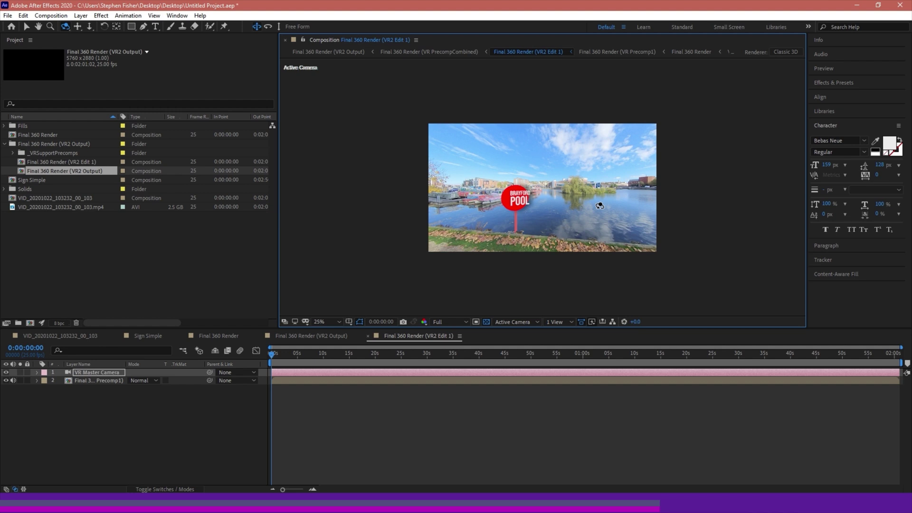
pyautogui.moveTo(595, 186); pyautogui.dragTo(520, 190)
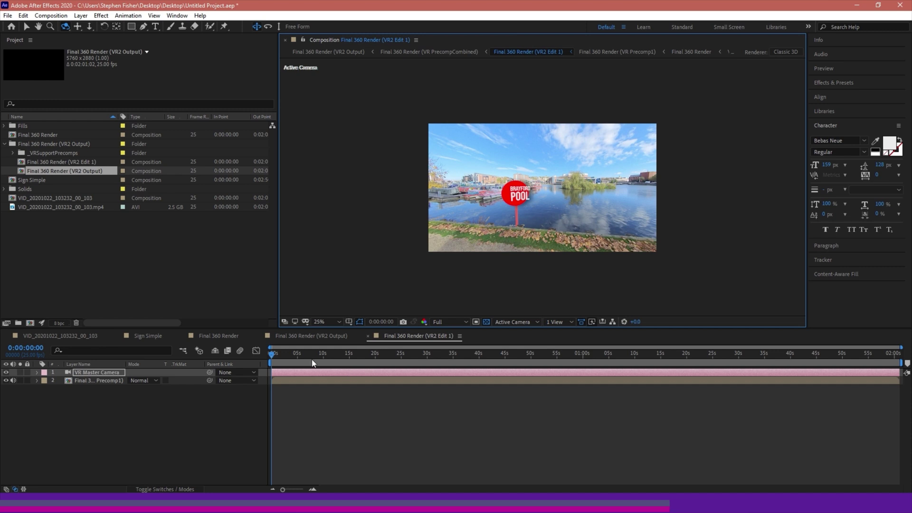
# Step: Set the preview resolution to Half and put the current time at 0:00:08:13
pyautogui.moveTo(277, 355); pyautogui.dragTo(338, 354)
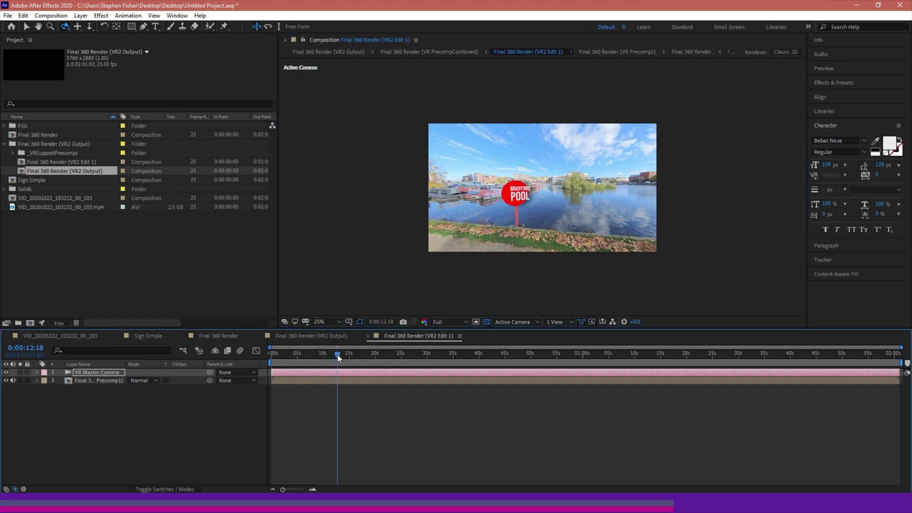
pyautogui.click(446, 321)
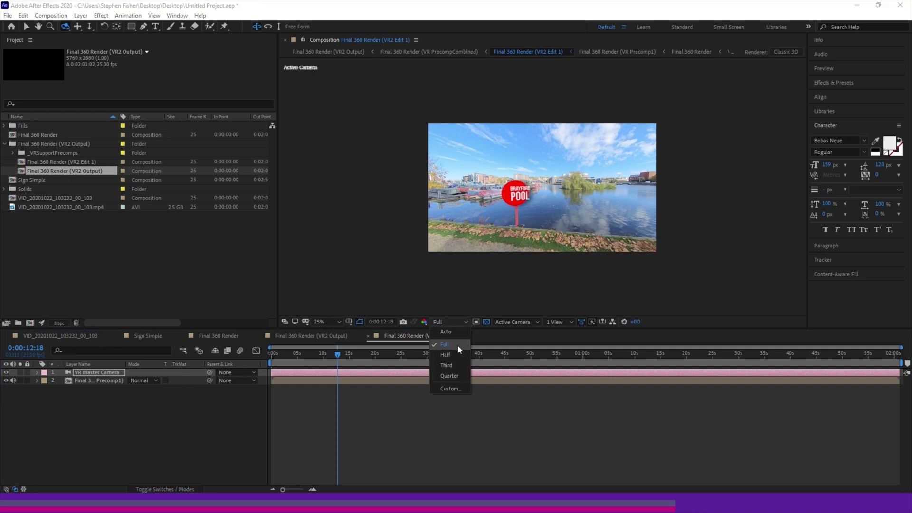
pyautogui.click(450, 355)
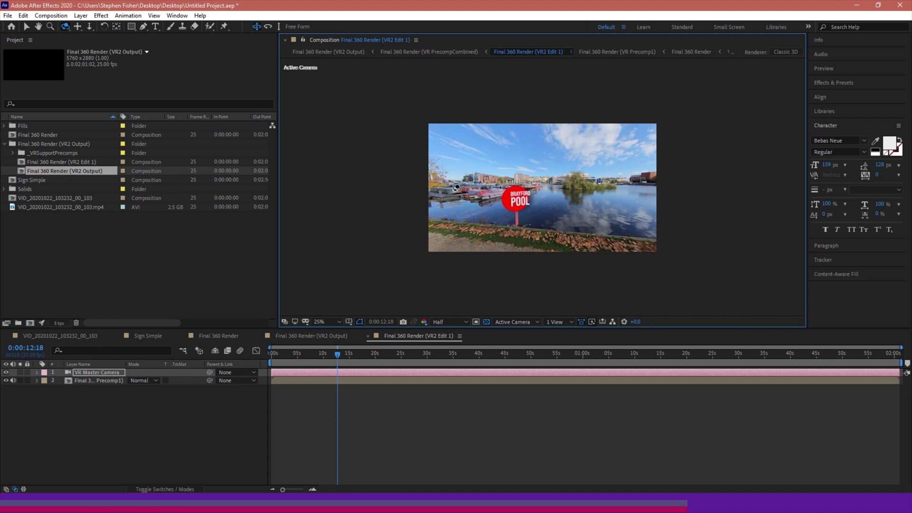
pyautogui.moveTo(334, 354); pyautogui.dragTo(313, 355)
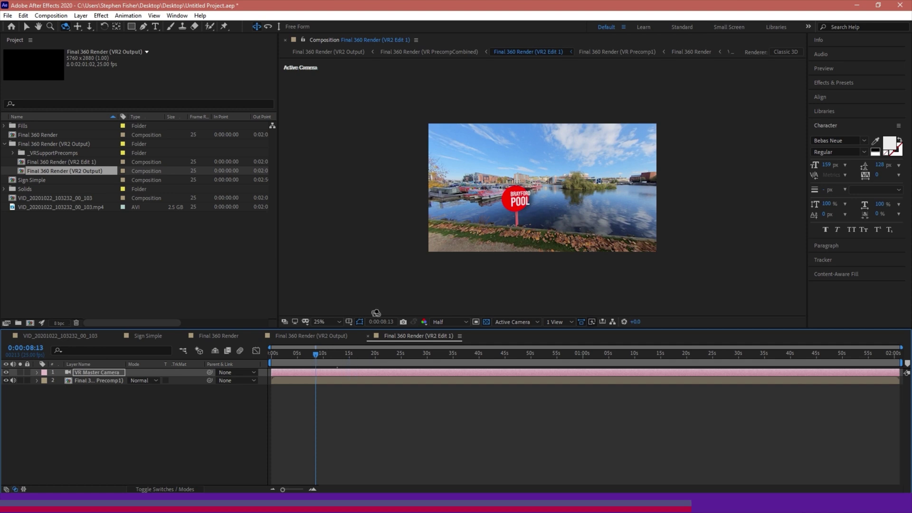
# Step: Orbit the 360 view toward the riverside path and back to the pool sign
pyautogui.click(557, 195)
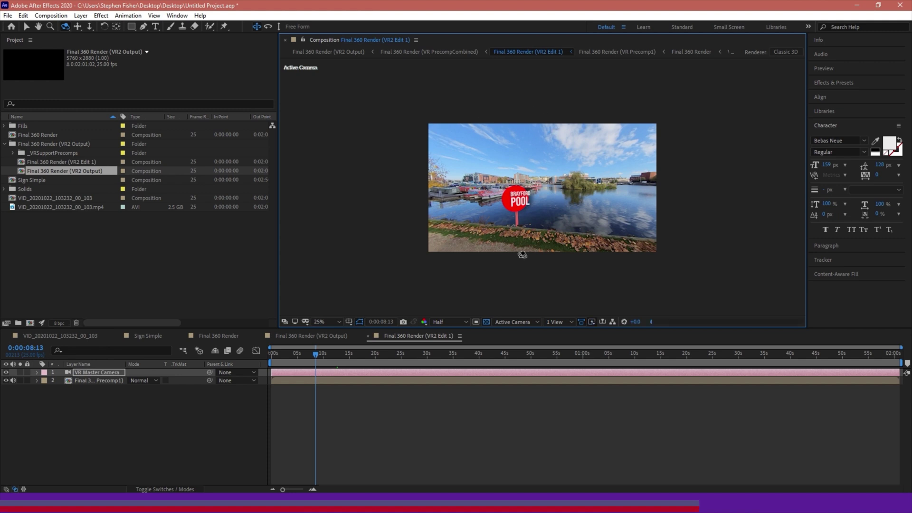
pyautogui.moveTo(336, 265); pyautogui.dragTo(314, 342)
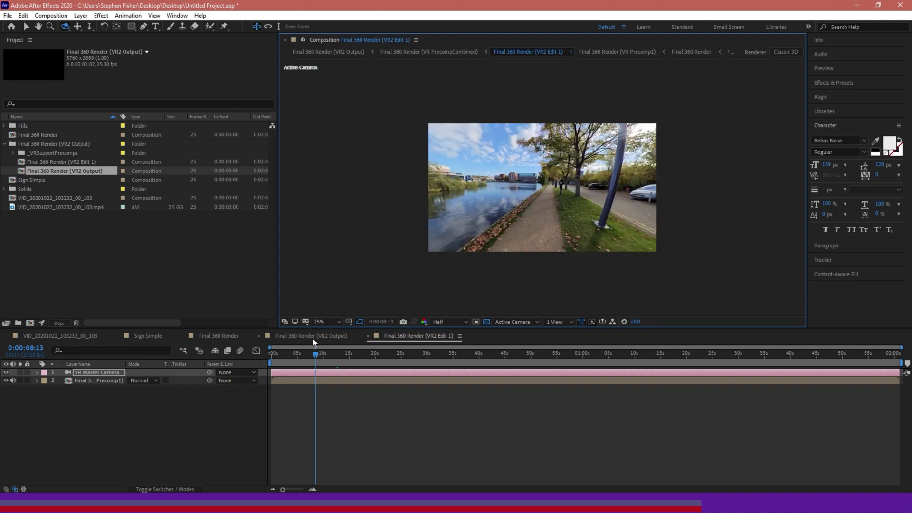
pyautogui.moveTo(535, 185)
pyautogui.mouseDown()
pyautogui.moveTo(523, 190)
pyautogui.moveTo(541, 199)
pyautogui.mouseUp()
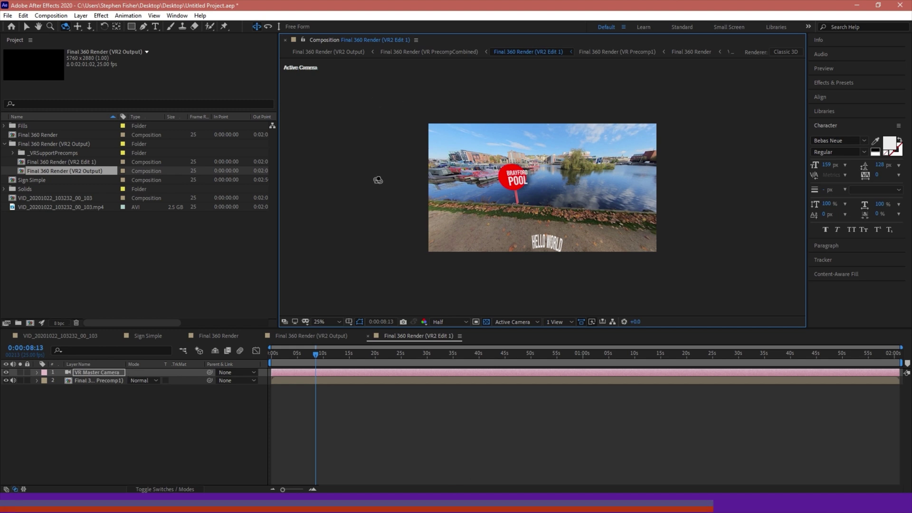
# Step: In VR2 Edit 1, undo the accidental precomp move and lock the 360 precomp layer 2
pyautogui.click(312, 335)
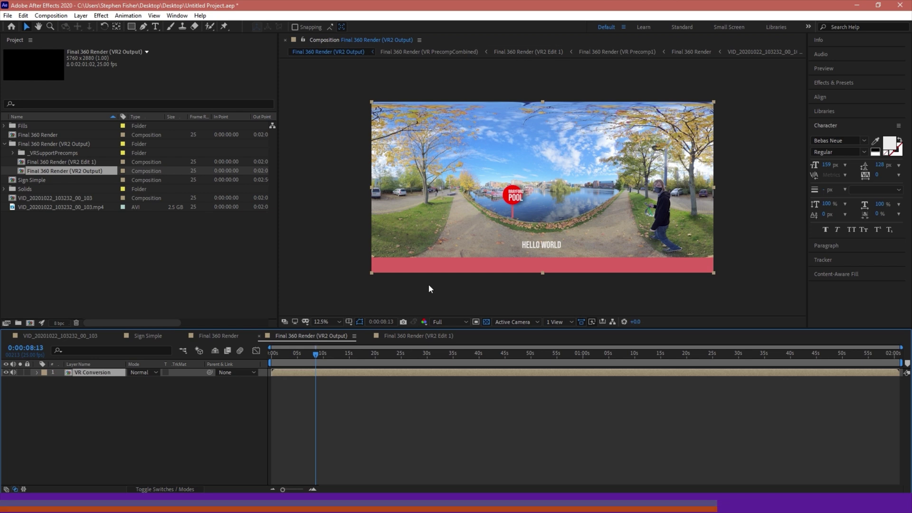
pyautogui.click(400, 337)
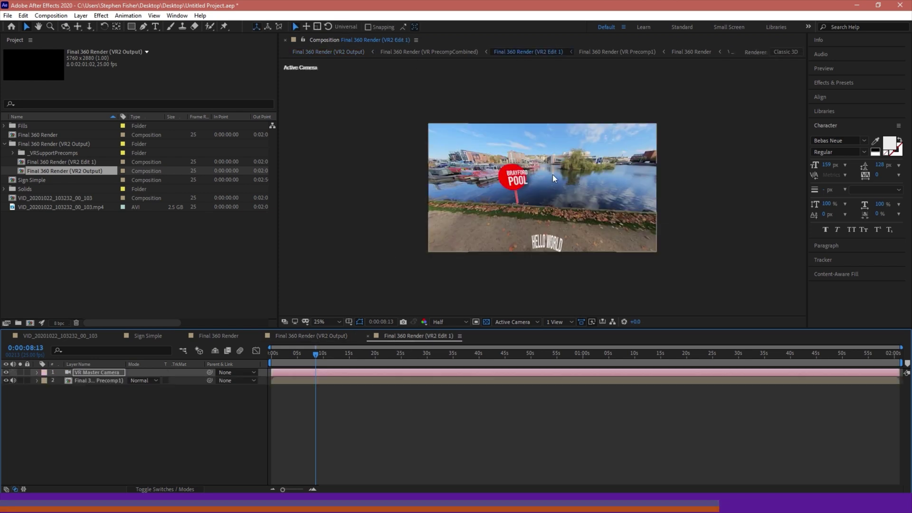
pyautogui.moveTo(553, 175); pyautogui.dragTo(574, 164)
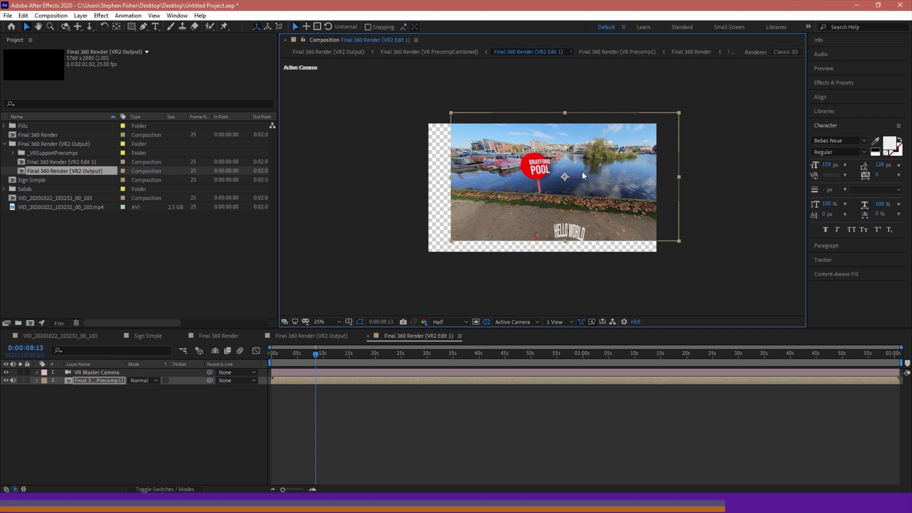
pyautogui.hotkey('ctrl', 'z')
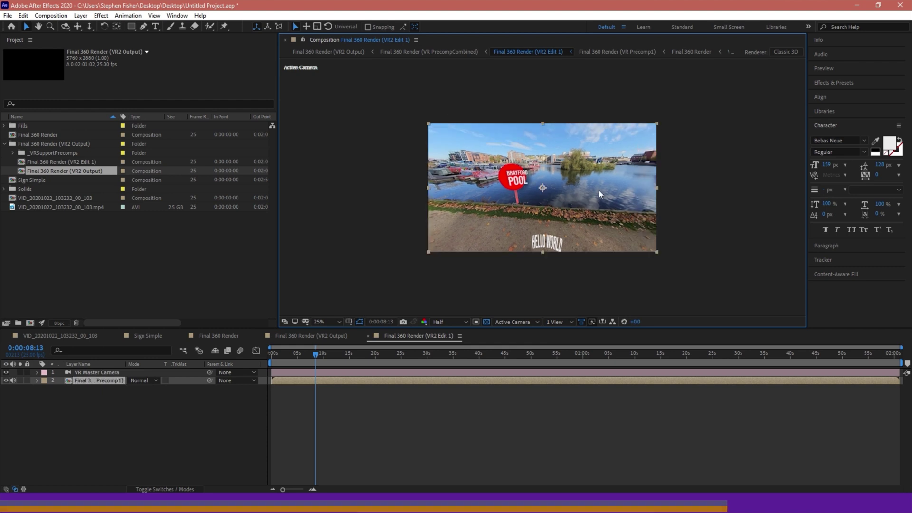
pyautogui.click(92, 420)
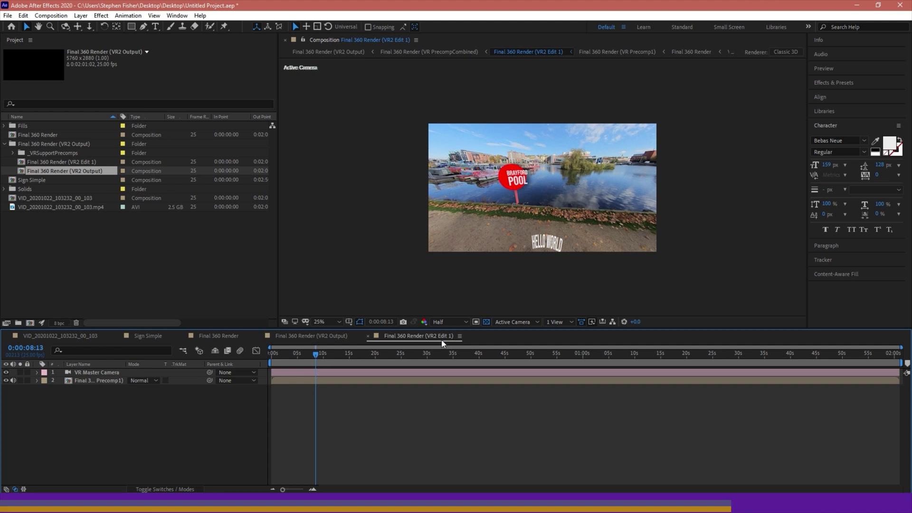
pyautogui.click(28, 380)
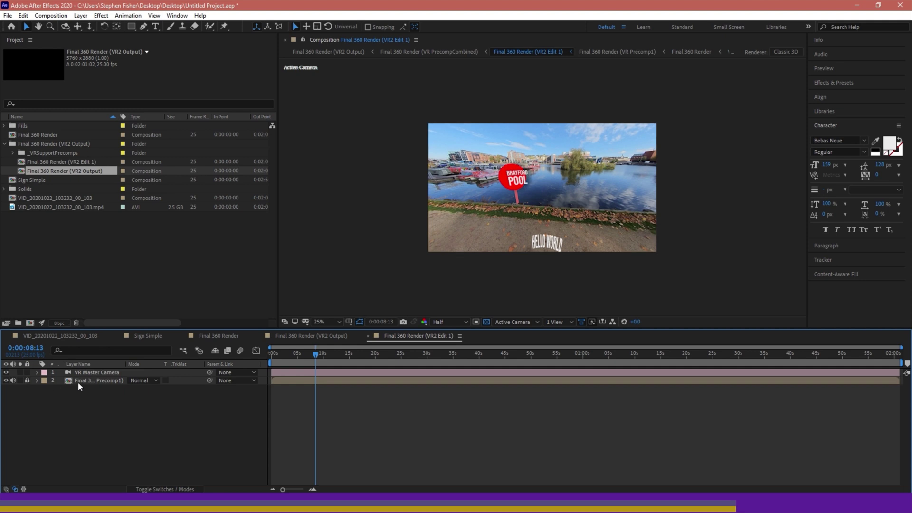
pyautogui.click(521, 189)
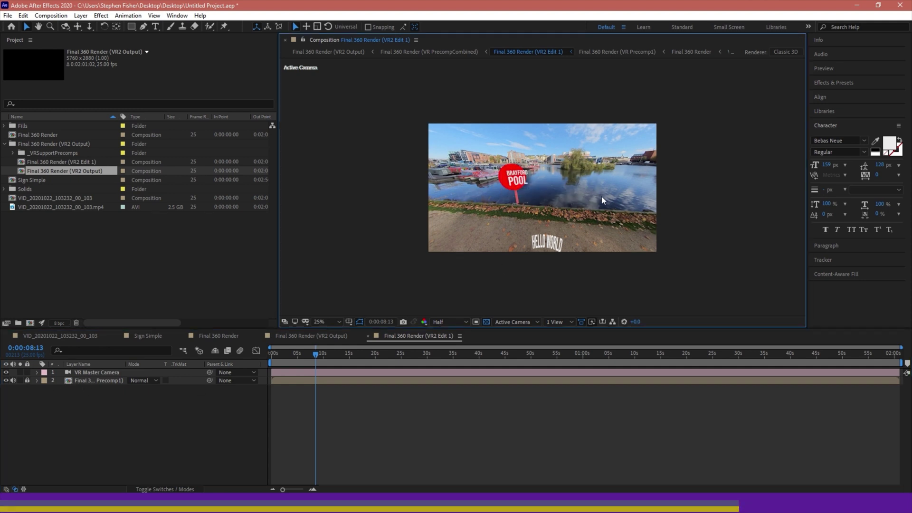
# Step: Orbit the edit comp view up toward the sky and trees, then return to the VR2 Output composition
pyautogui.press('c')
pyautogui.moveTo(623, 184); pyautogui.dragTo(561, 193)
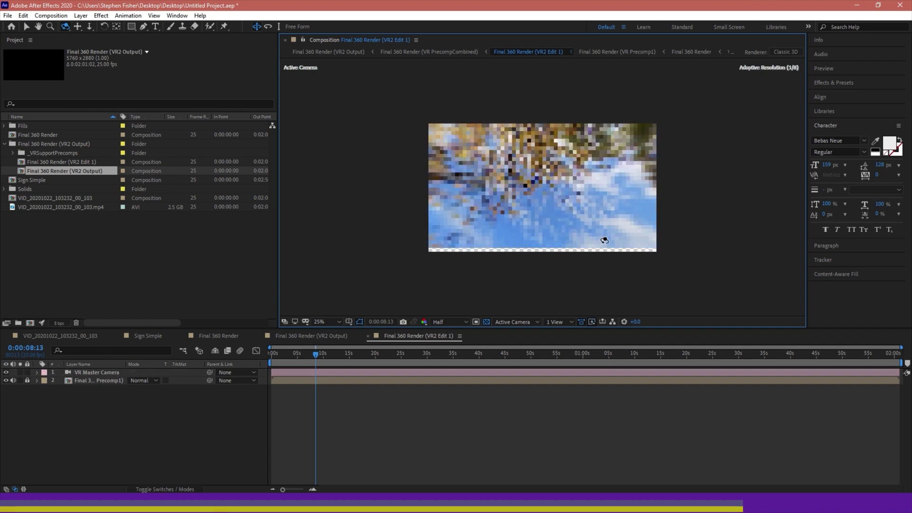
pyautogui.click(318, 339)
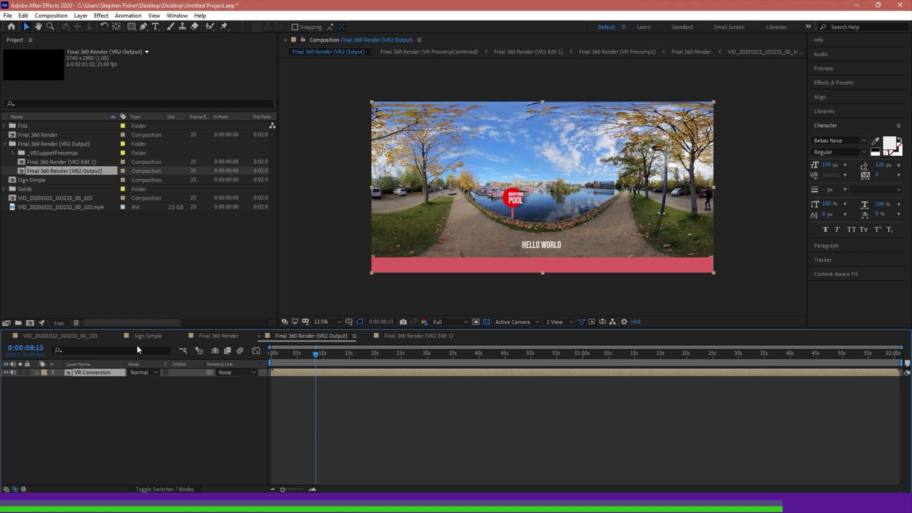
# Step: Look at the Sign Simple comp, then the VR2 Output and Final 360 Render compositions in turn
pyautogui.click(149, 335)
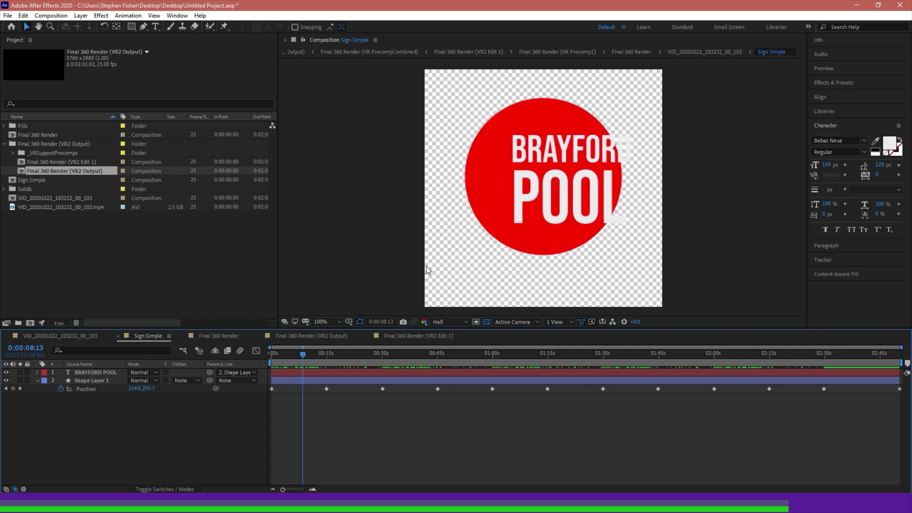
pyautogui.click(486, 322)
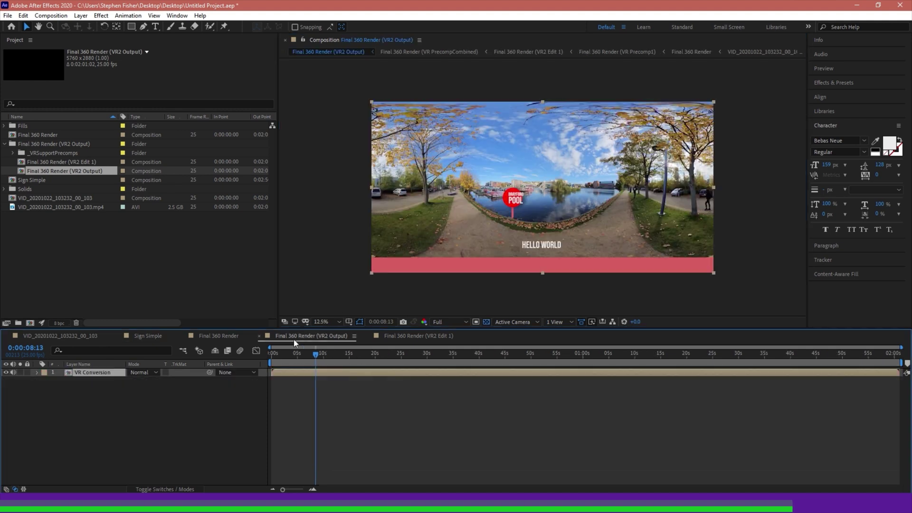
pyautogui.click(209, 336)
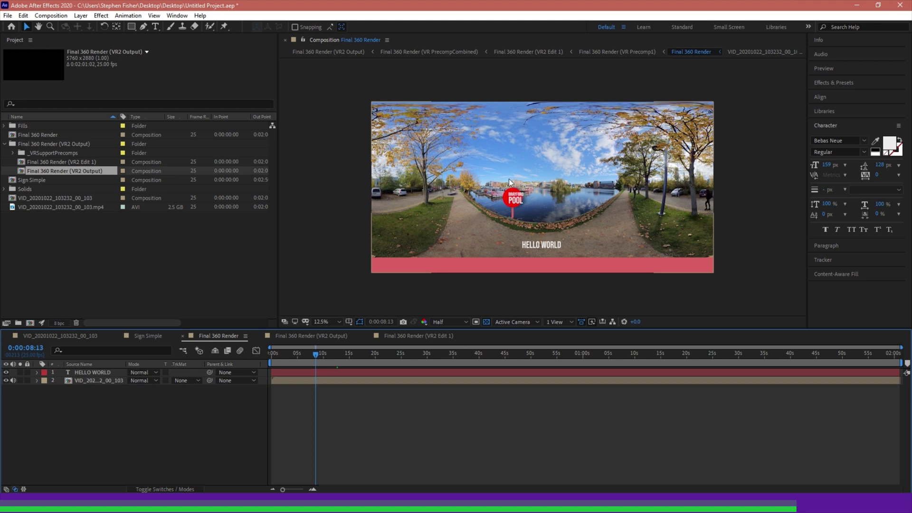
# Step: Nudge the sign right, then keyframe Sign Simple's Position, with a new Y value at 0:00:25:14
pyautogui.click(72, 335)
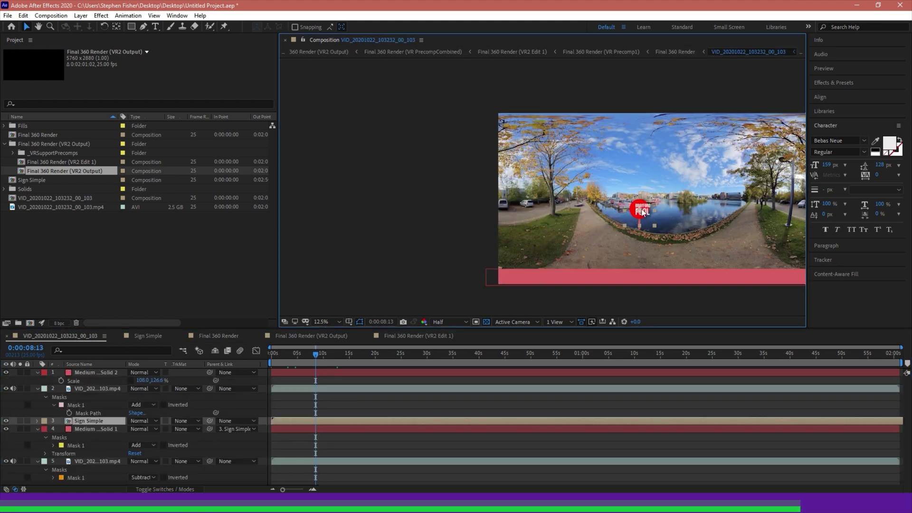
pyautogui.moveTo(643, 213); pyautogui.dragTo(678, 197)
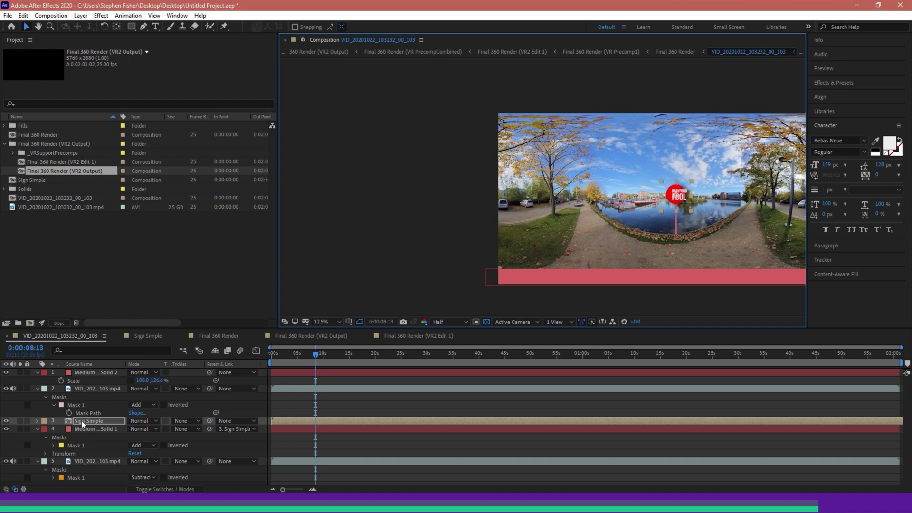
pyautogui.press('p')
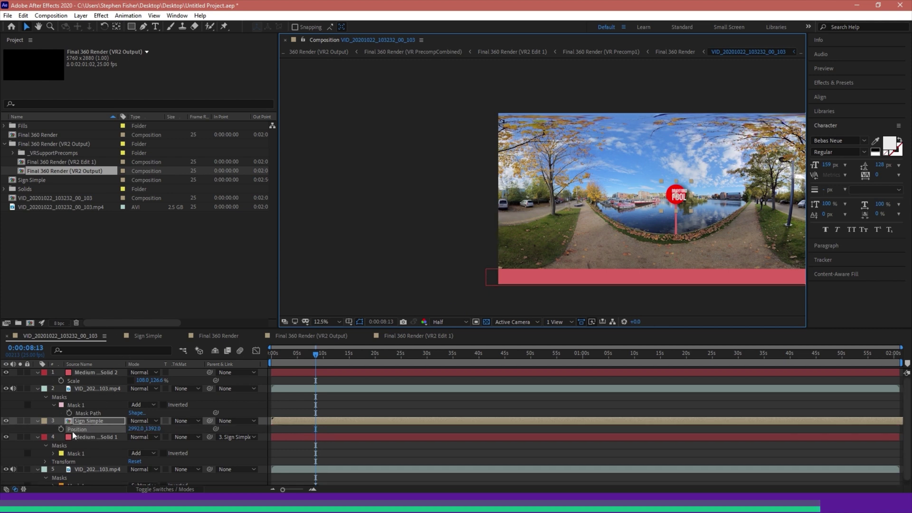
pyautogui.click(60, 428)
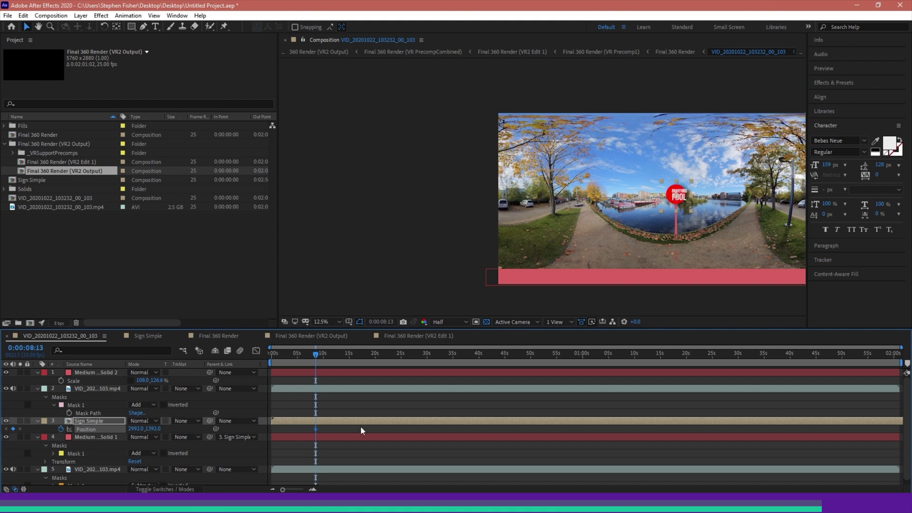
pyautogui.click(404, 360)
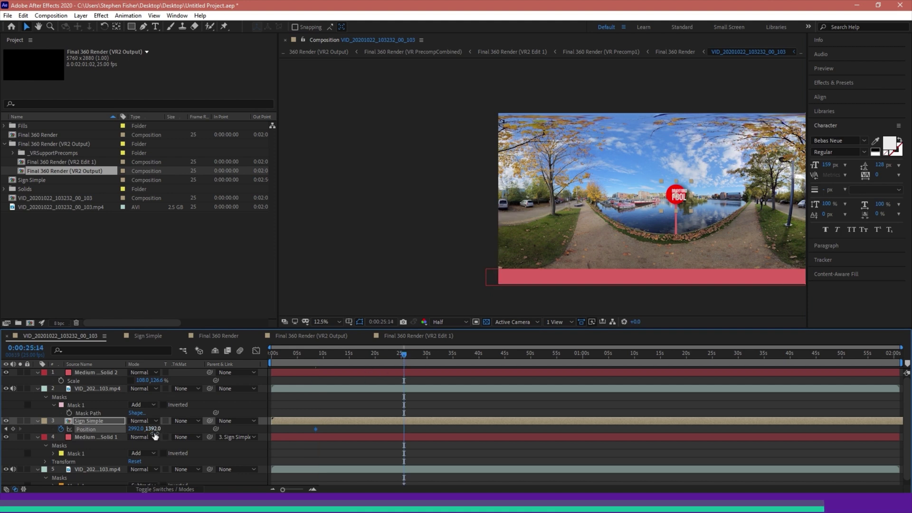
pyautogui.moveTo(153, 429)
pyautogui.mouseDown()
pyautogui.moveTo(114, 435)
pyautogui.moveTo(166, 434)
pyautogui.mouseUp()
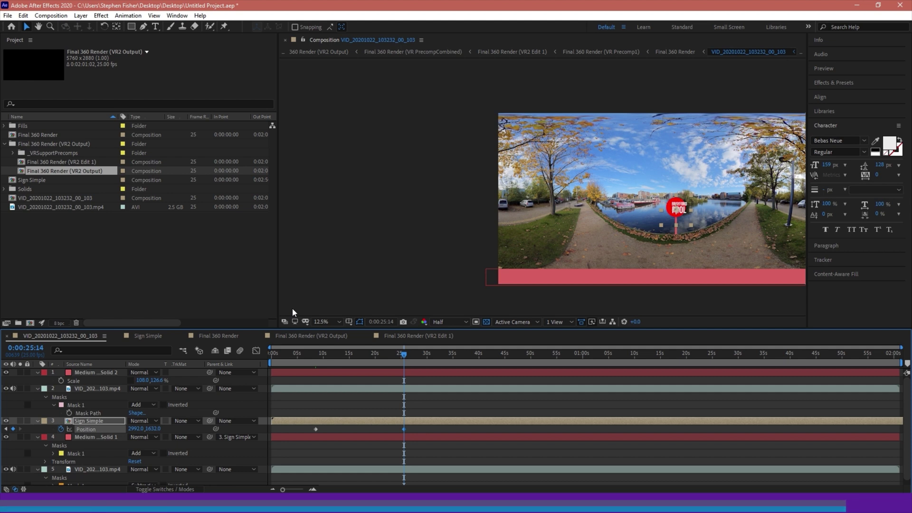
pyautogui.click(296, 333)
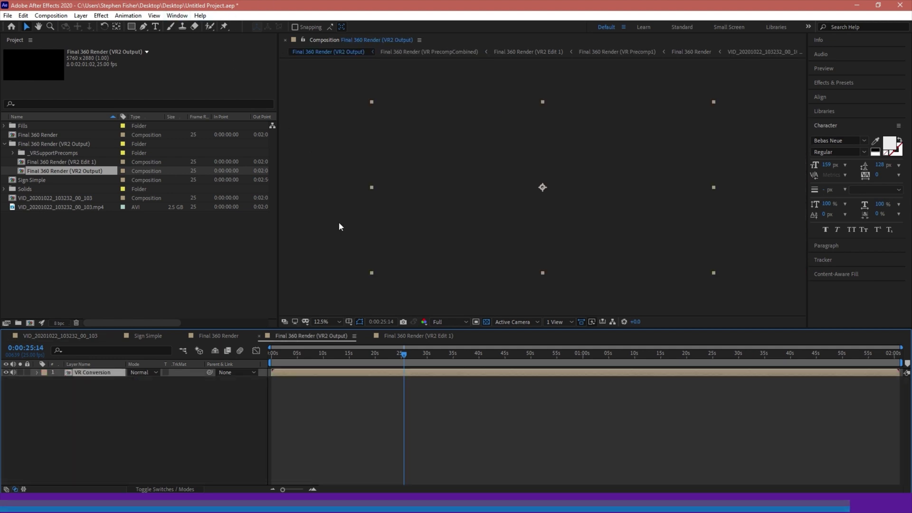
# Step: Open and close the Window menu twice, then switch to the Final 360 Render composition
pyautogui.click(178, 15)
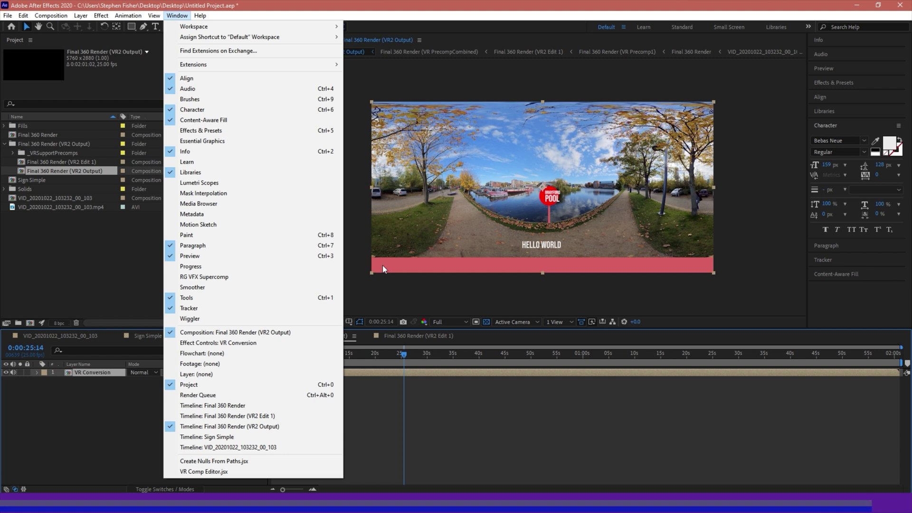
pyautogui.click(361, 281)
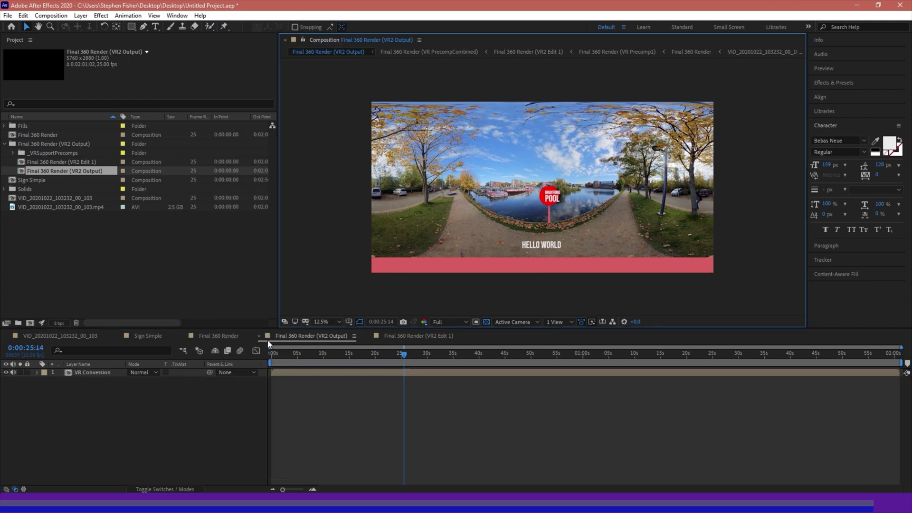
pyautogui.click(177, 15)
pyautogui.click(366, 298)
pyautogui.click(206, 337)
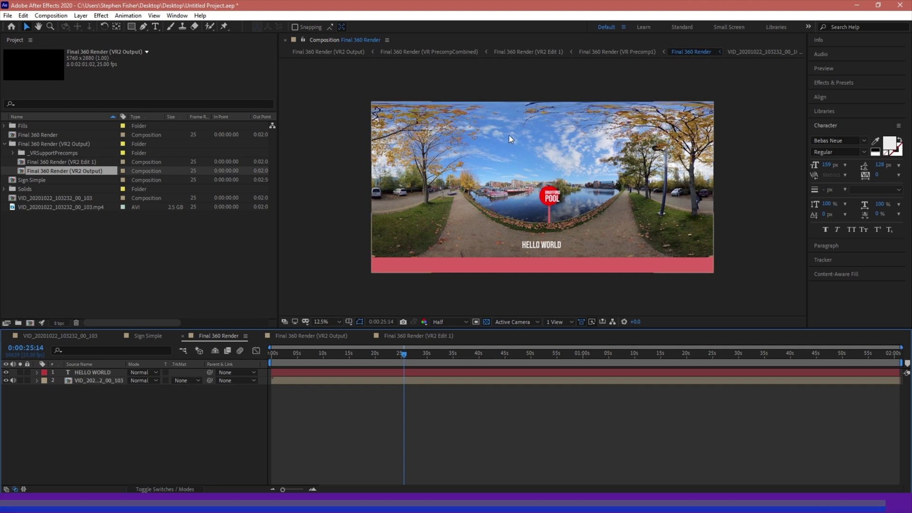
# Step: In VR2 Edit 1, orbit the camera round to the pool and the POOL sign
pyautogui.click(406, 337)
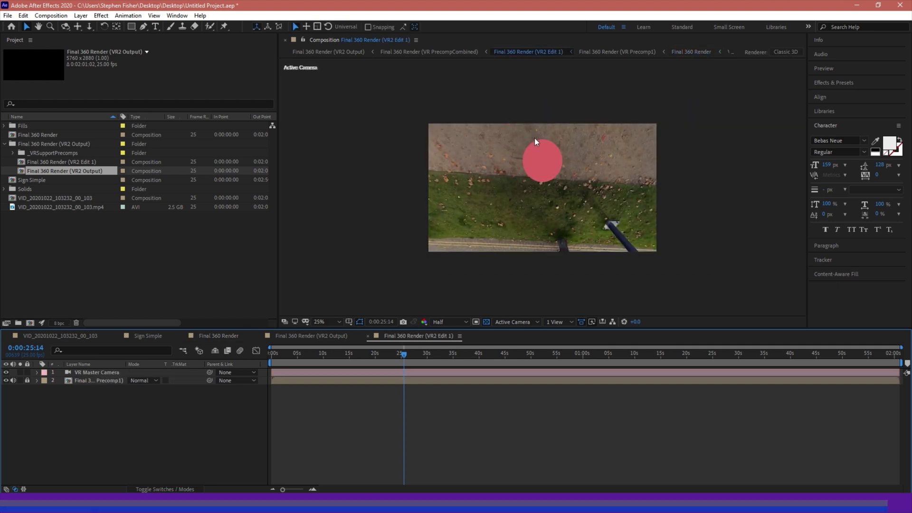
pyautogui.press('c')
pyautogui.moveTo(534, 170); pyautogui.dragTo(574, 197)
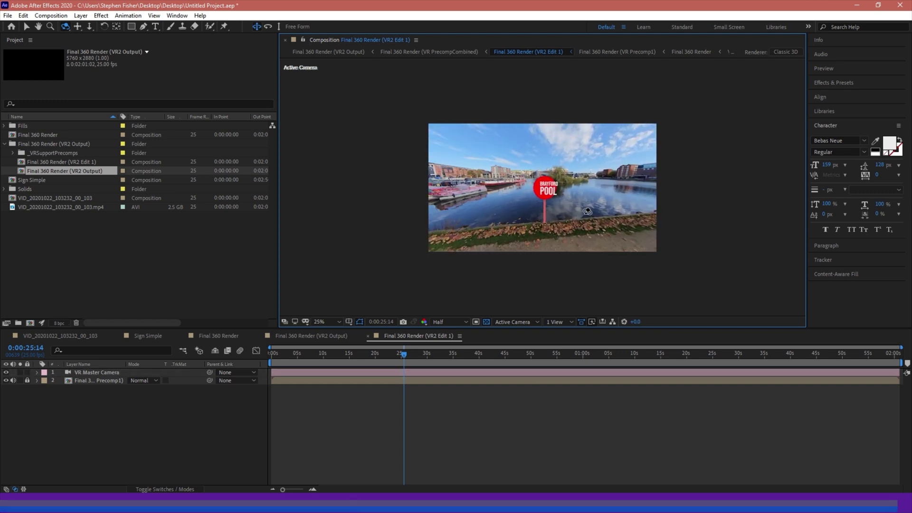